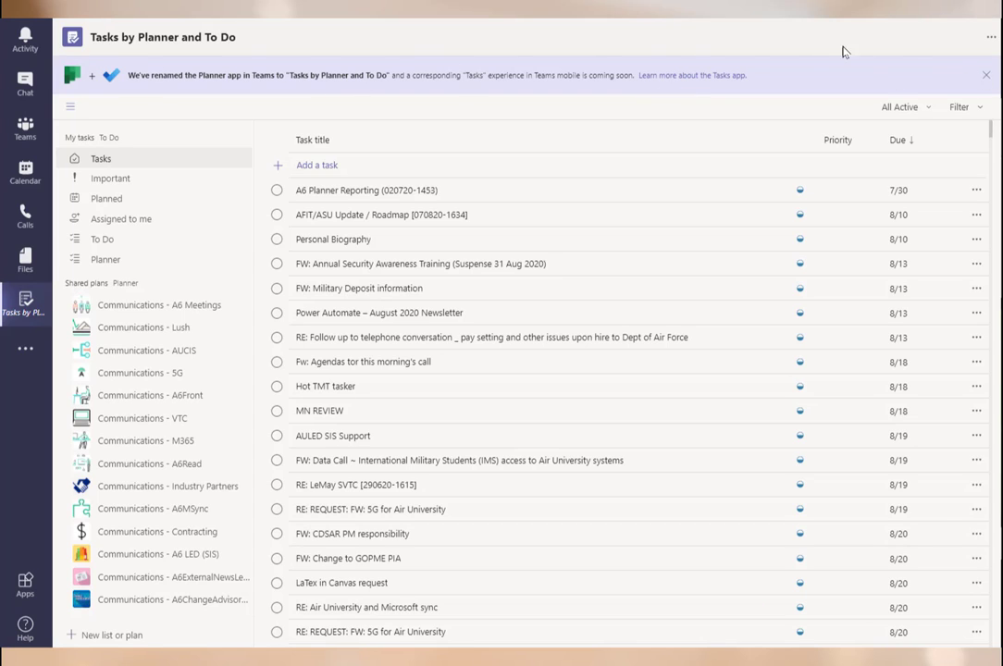
# Dismiss the app-renamed notice and browse the more-apps list before returning to Tasks by Planner
pyautogui.click(987, 75)
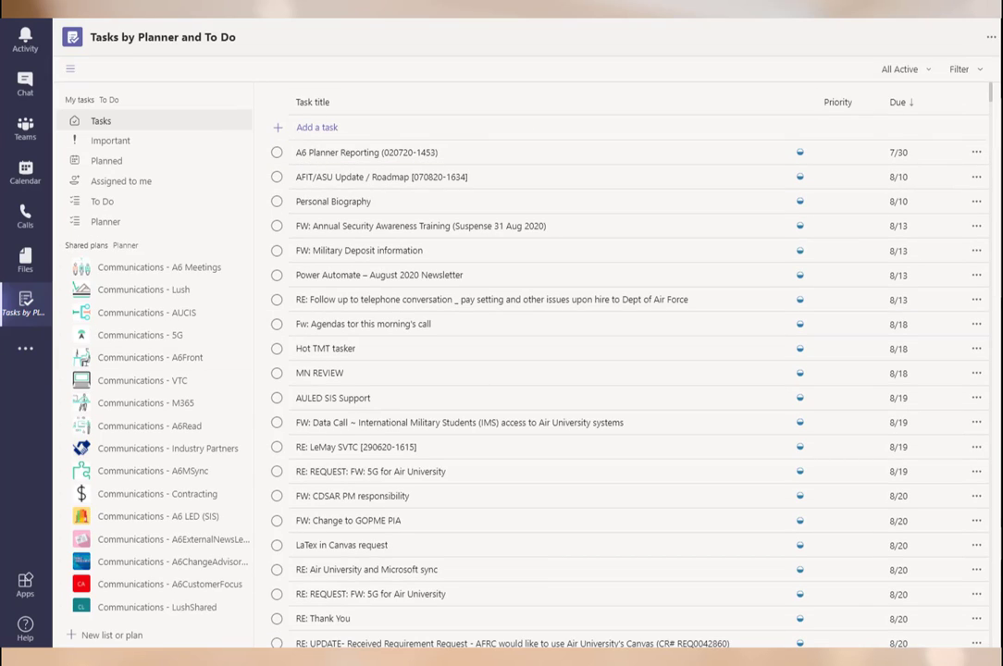
pyautogui.click(25, 349)
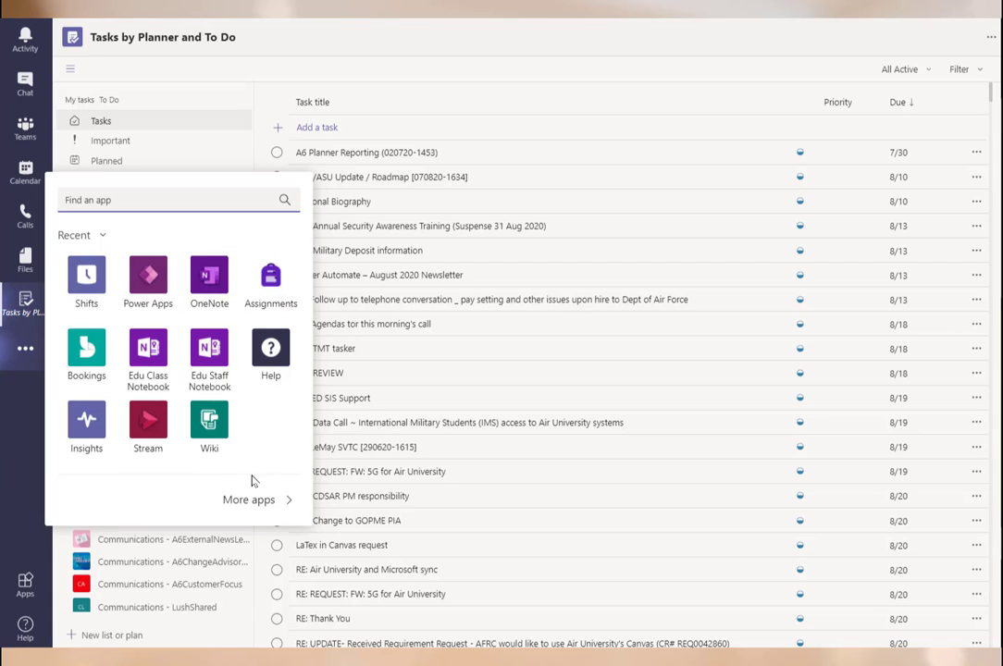
pyautogui.click(26, 317)
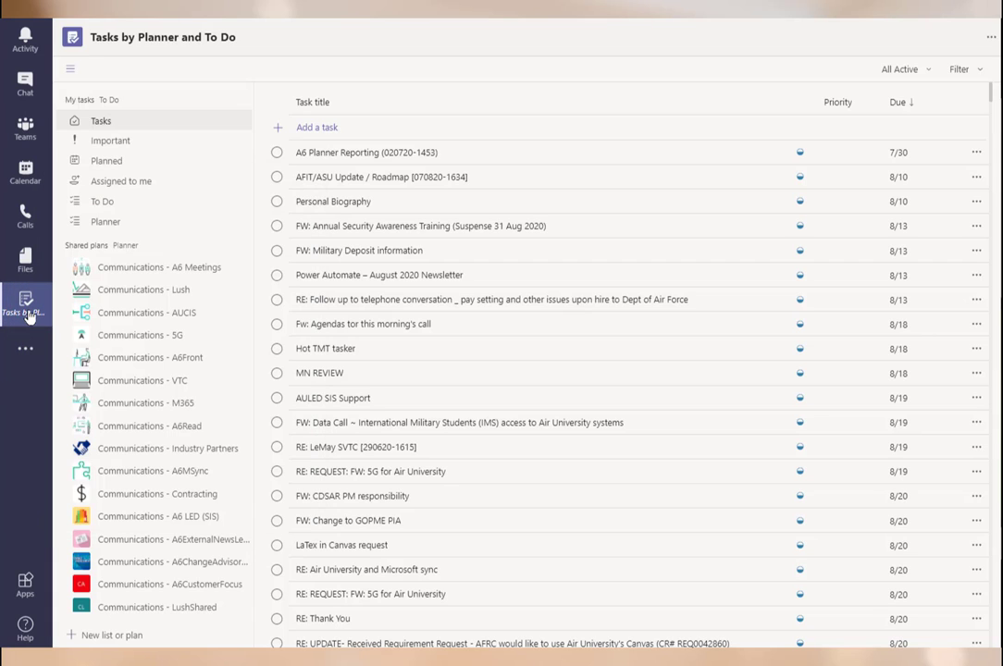
# Visit Power Apps, then reopen Tasks by Planner and To Do from recent apps
pyautogui.click(13, 350)
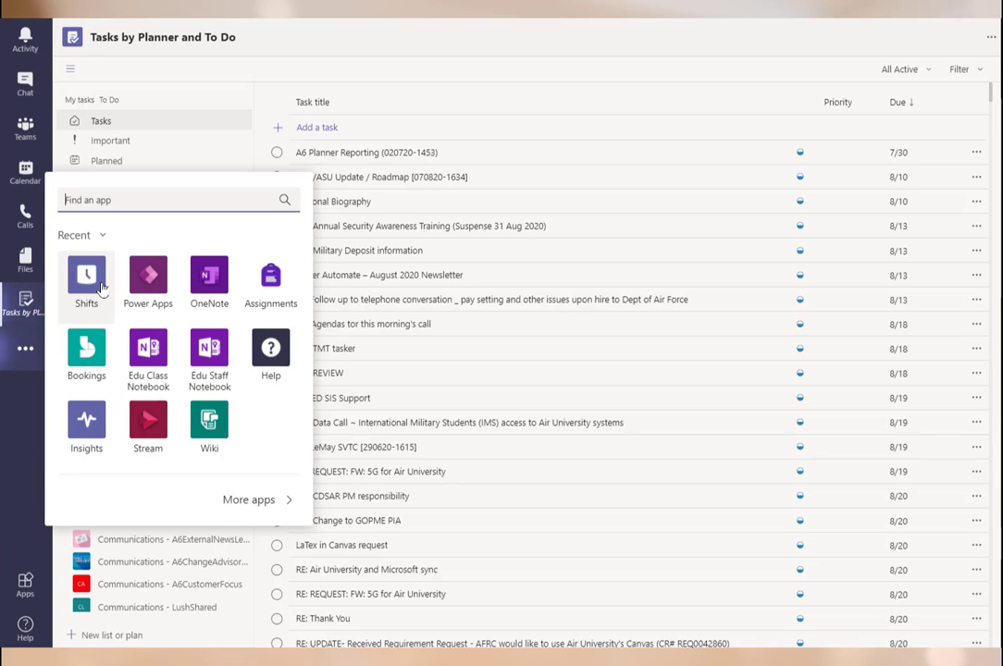
pyautogui.click(146, 275)
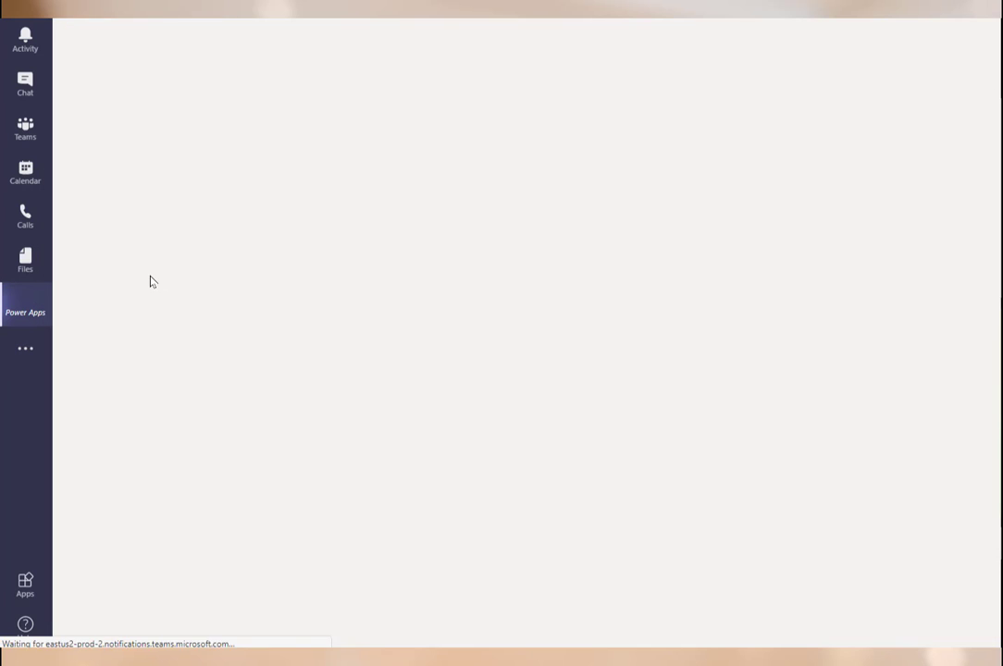
pyautogui.click(27, 351)
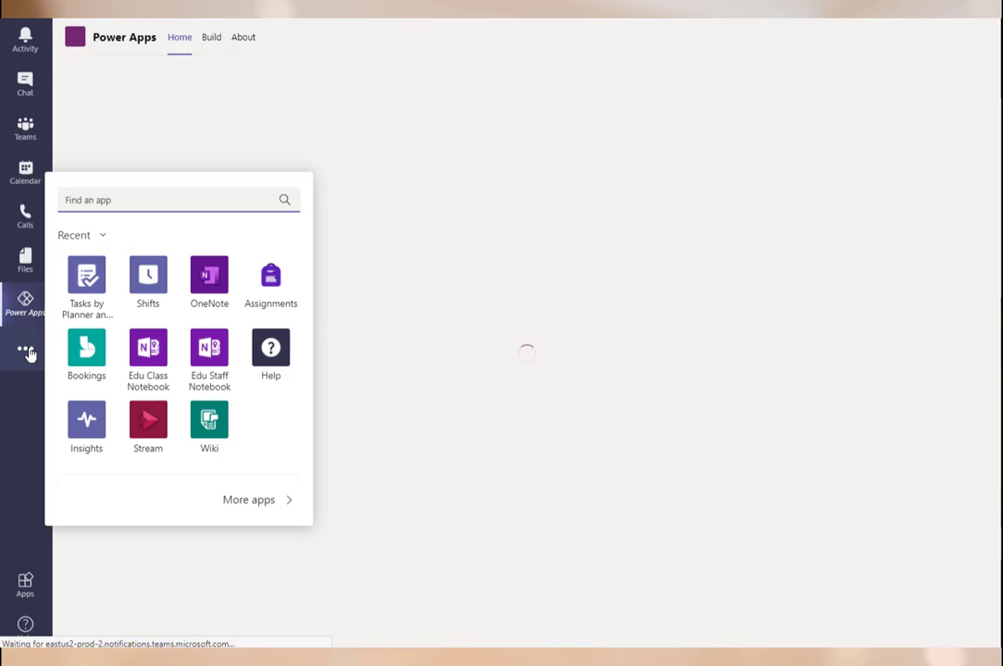
pyautogui.click(86, 275)
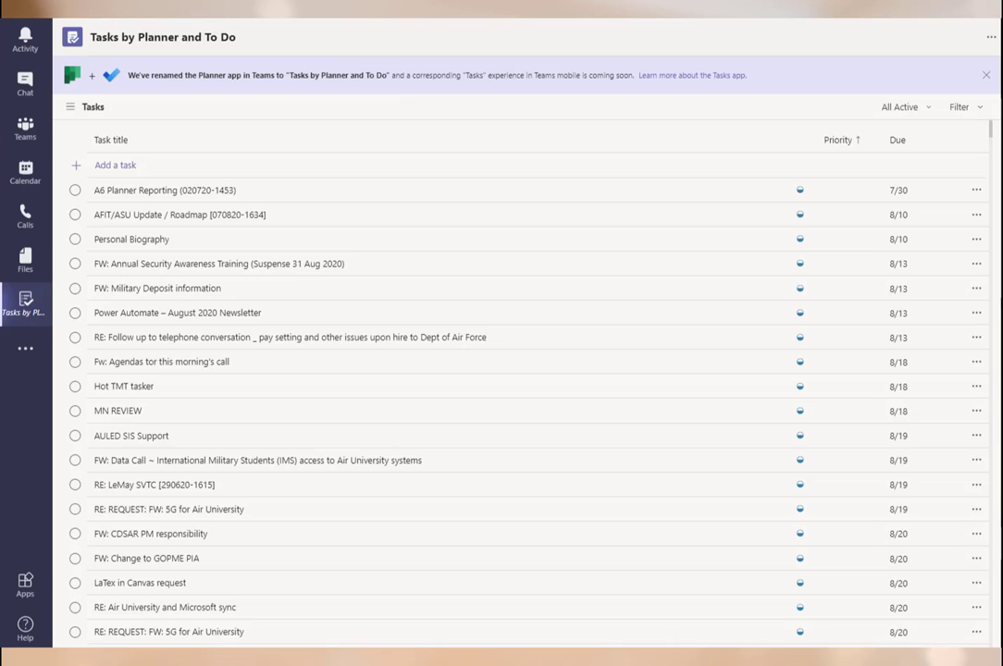
# Close the rename banner, show the My tasks and Shared plans pane, and open the All Active dropdown
pyautogui.click(986, 77)
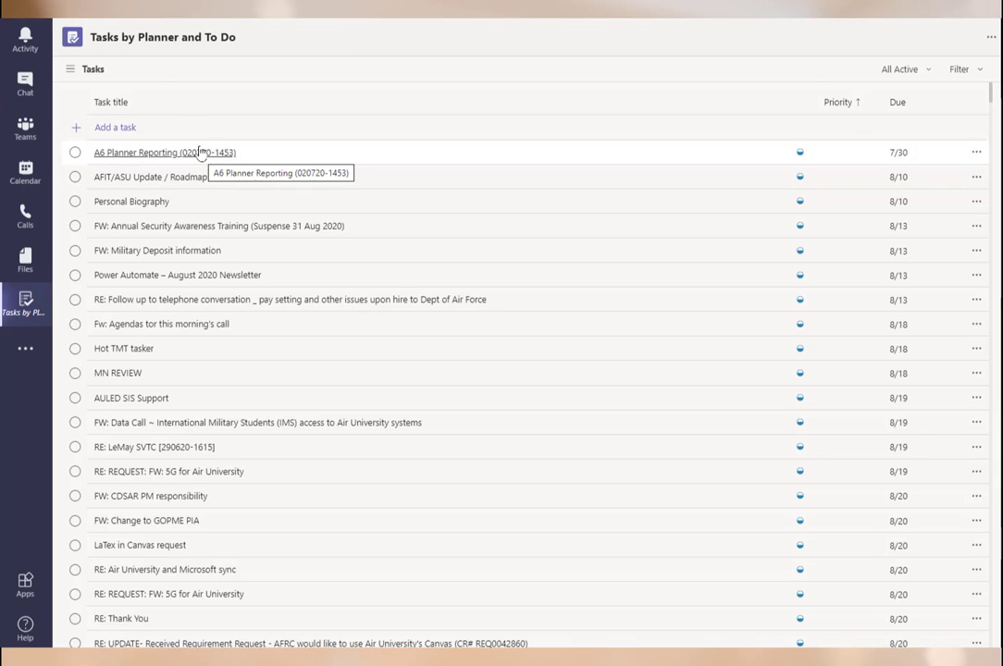
pyautogui.click(71, 72)
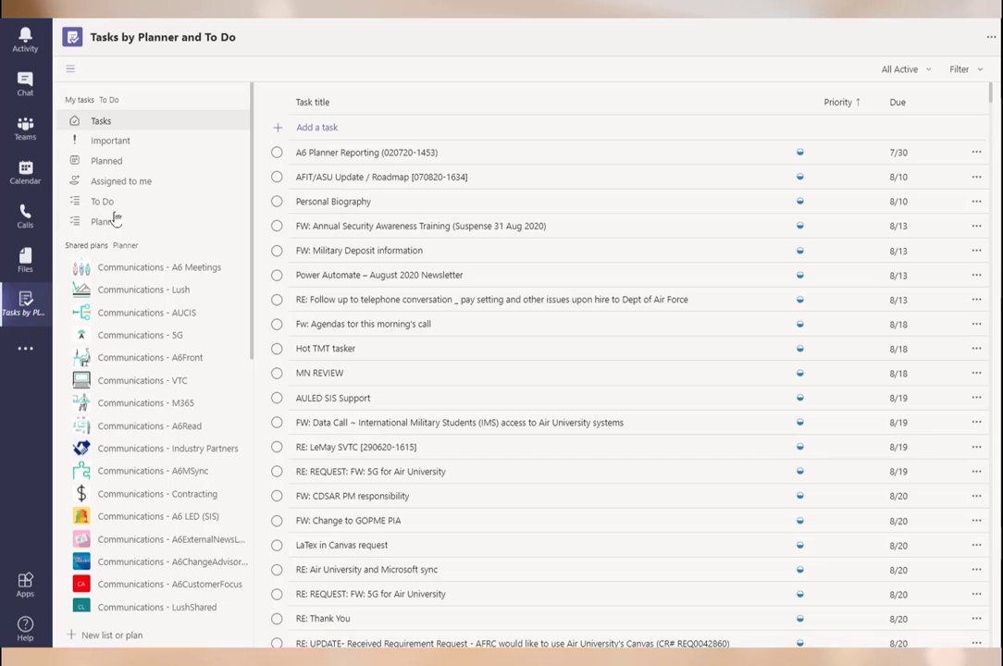
pyautogui.click(71, 68)
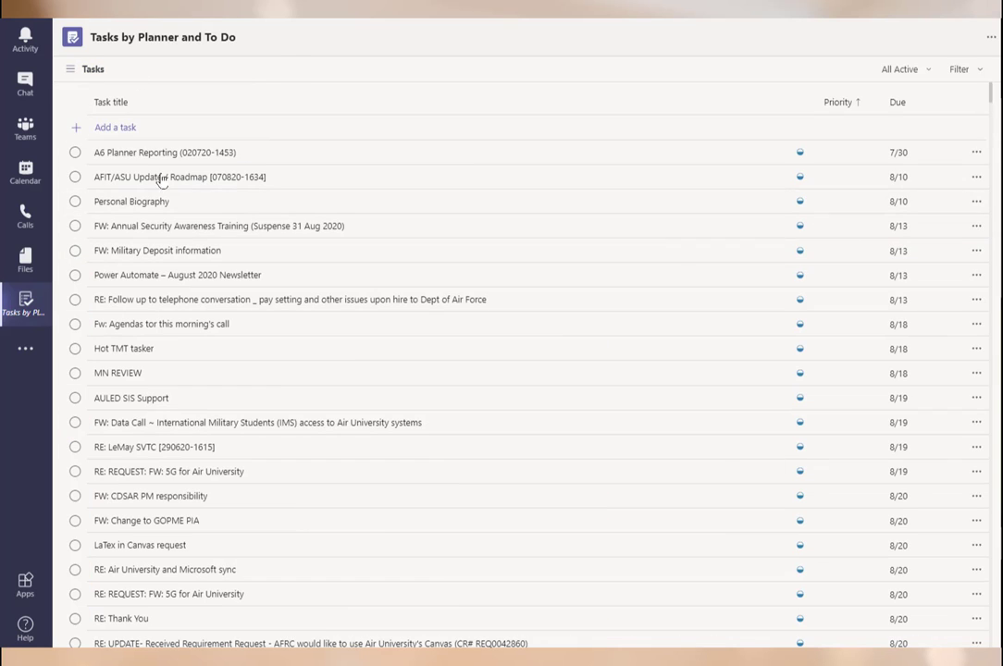
pyautogui.click(70, 68)
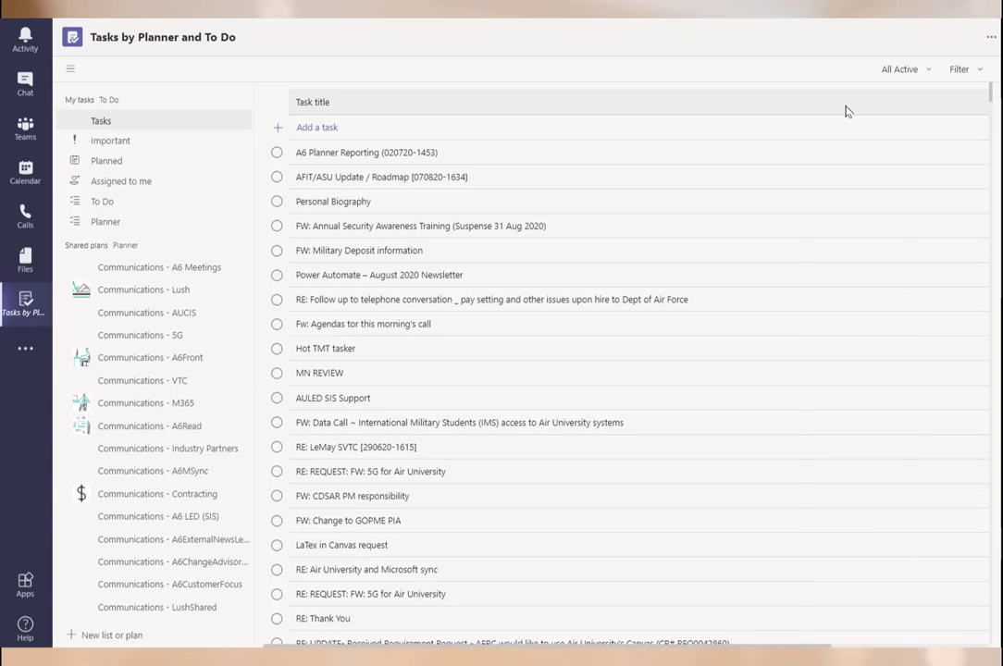
pyautogui.click(931, 74)
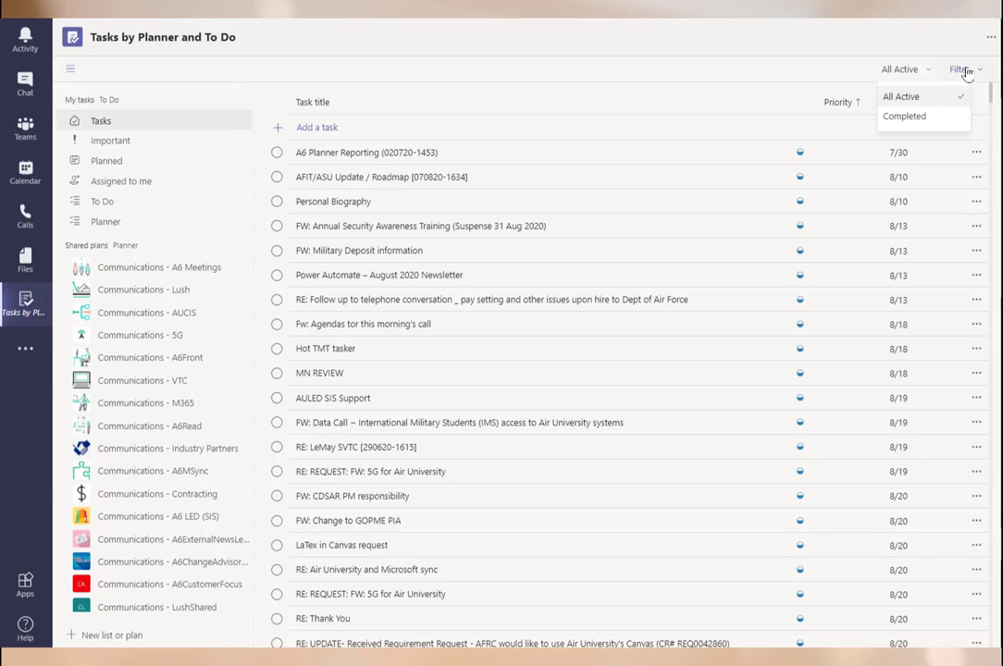
pyautogui.click(963, 70)
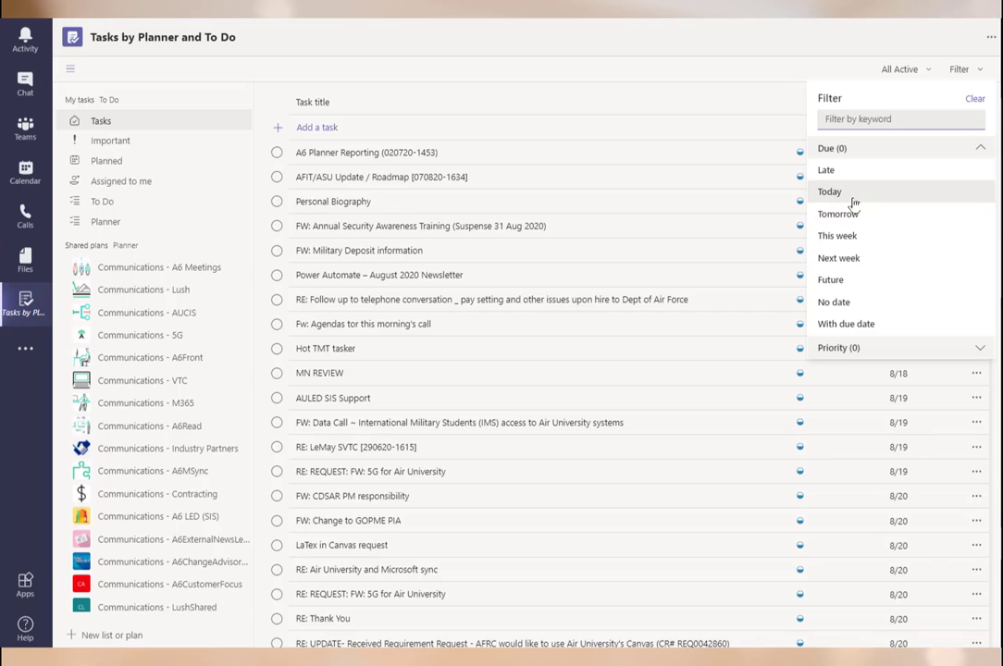
pyautogui.click(895, 239)
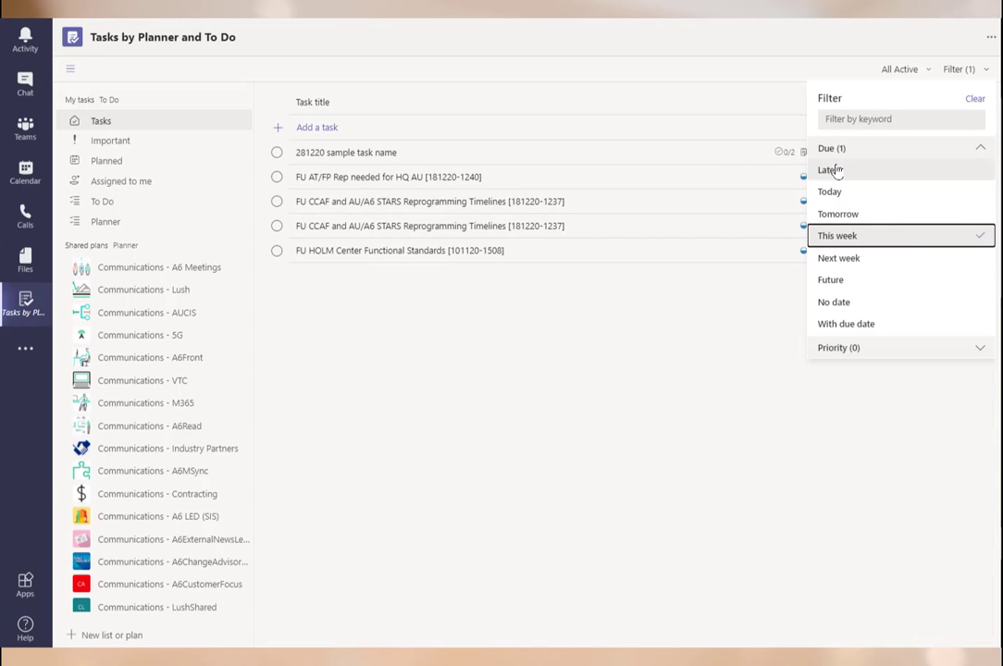
pyautogui.click(888, 260)
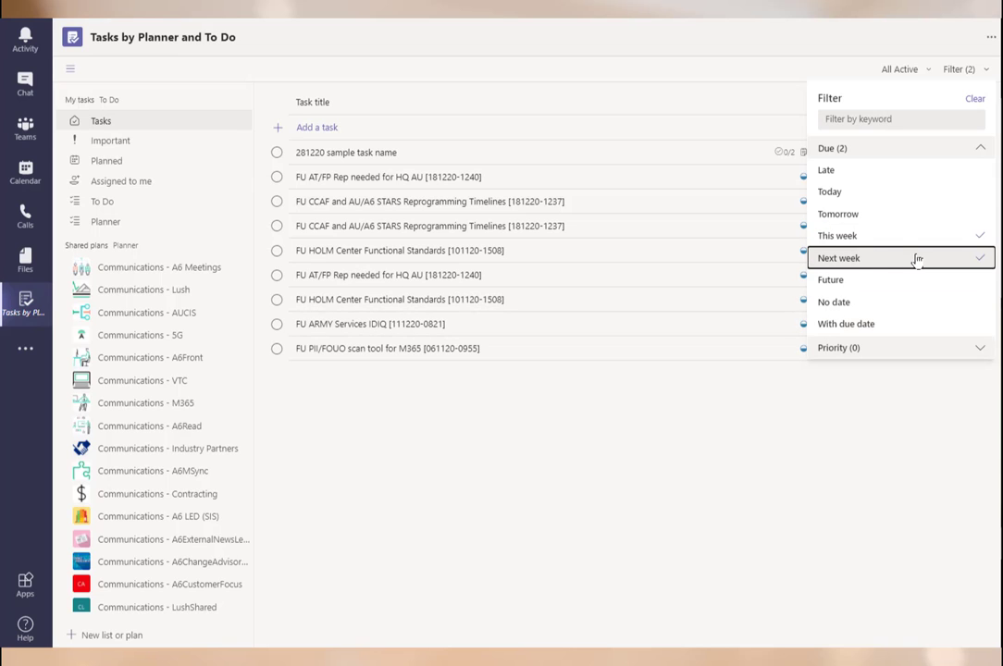
pyautogui.click(867, 283)
pyautogui.click(844, 302)
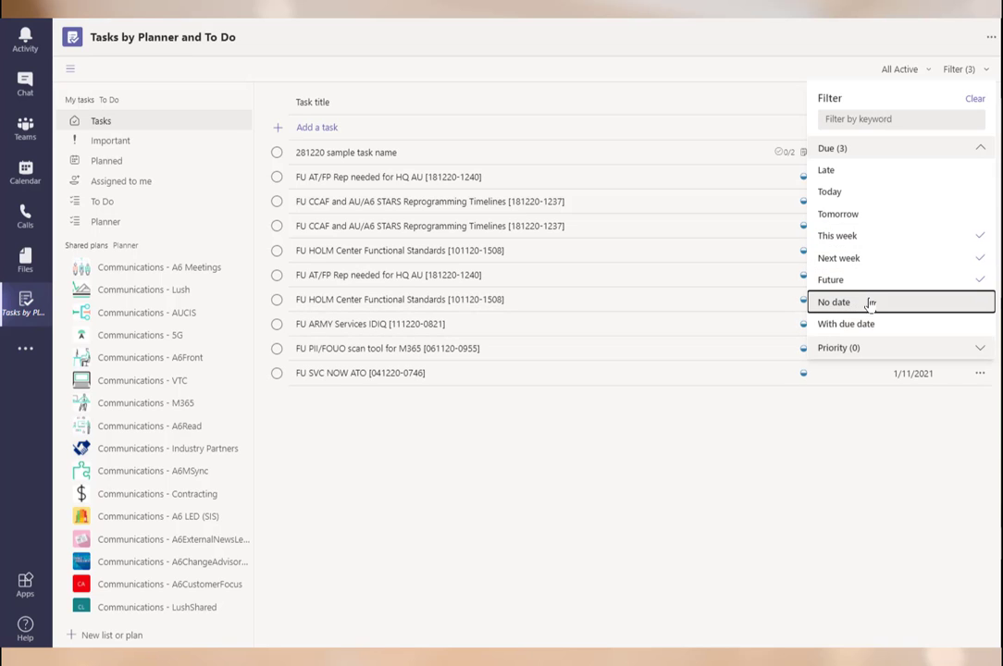
pyautogui.click(896, 326)
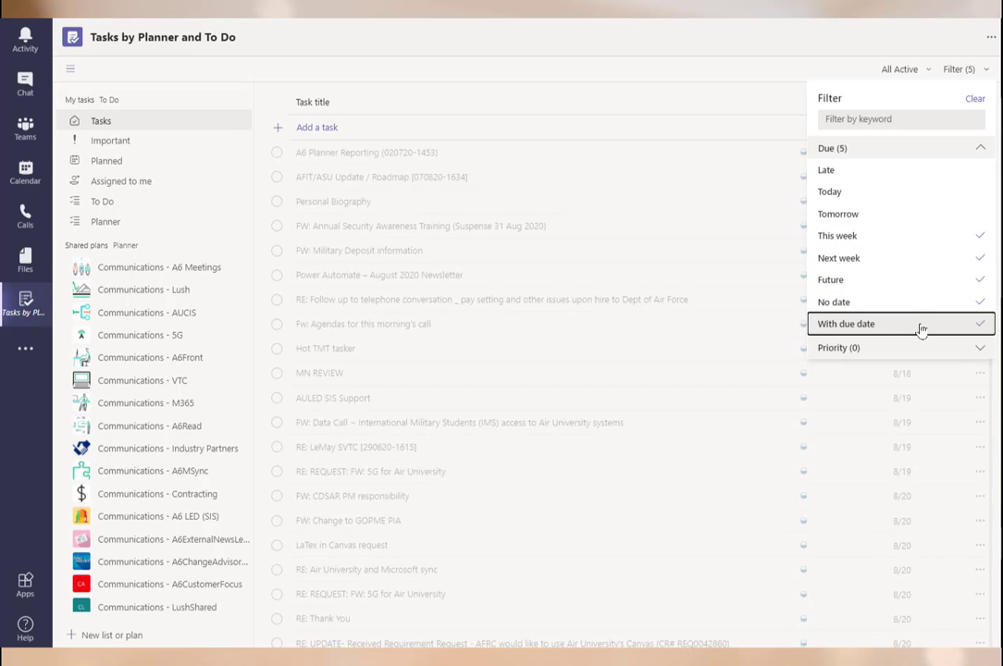
pyautogui.click(858, 172)
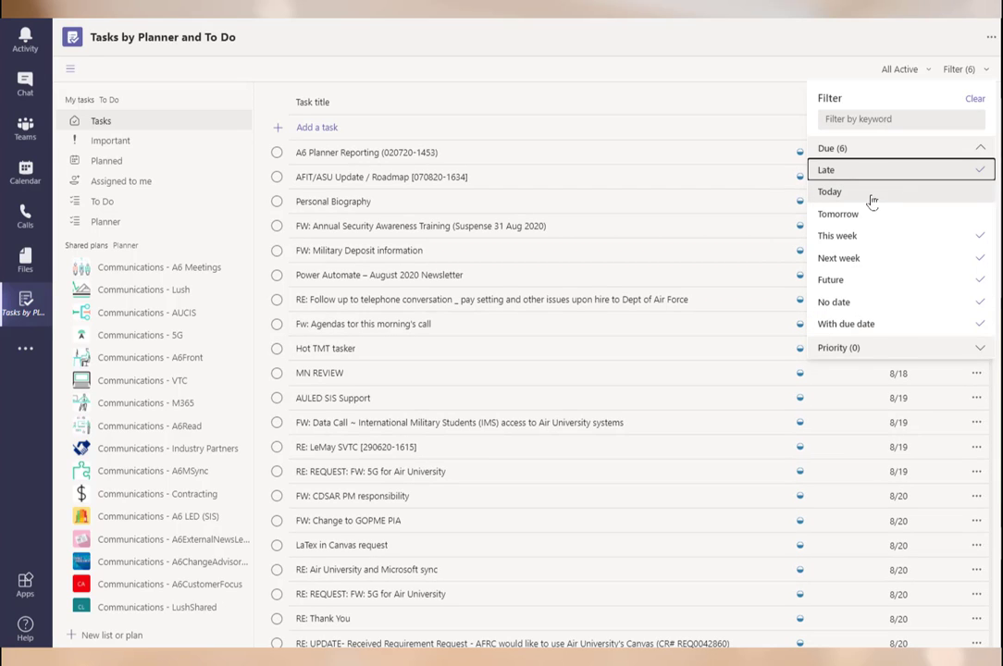
pyautogui.click(833, 193)
pyautogui.click(824, 149)
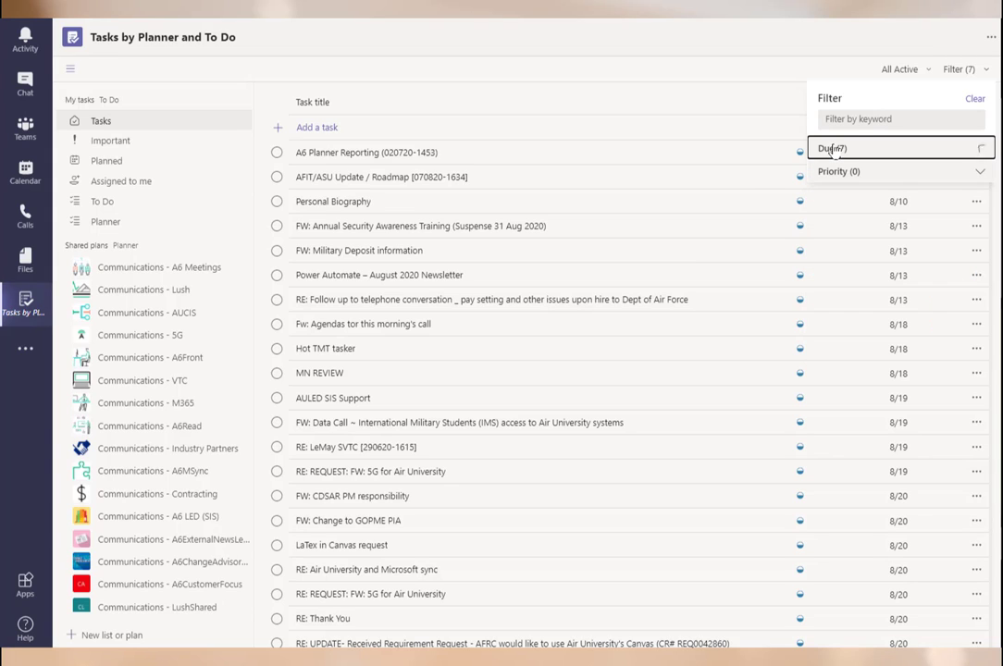
pyautogui.click(975, 98)
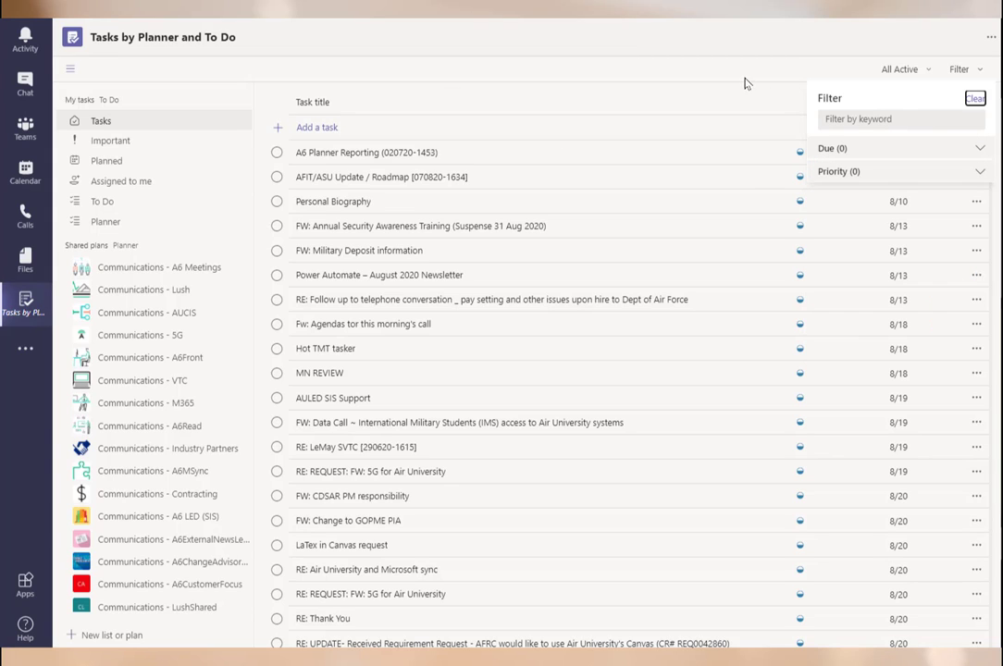
pyautogui.click(979, 72)
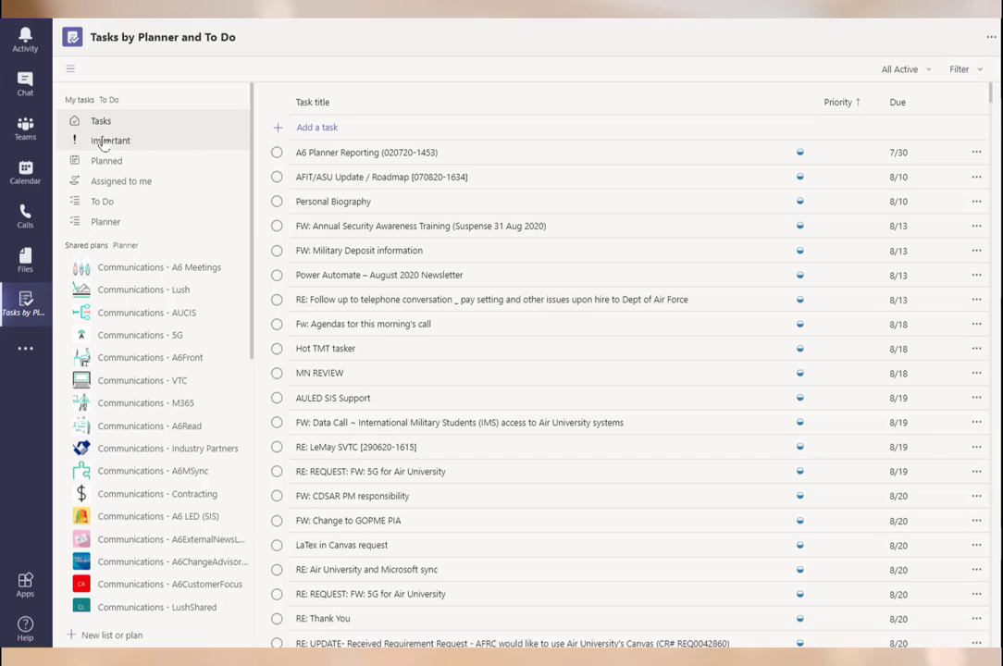
# Filter the task list by the keyword 'sample'
pyautogui.hotkey('ctrl', 'e')
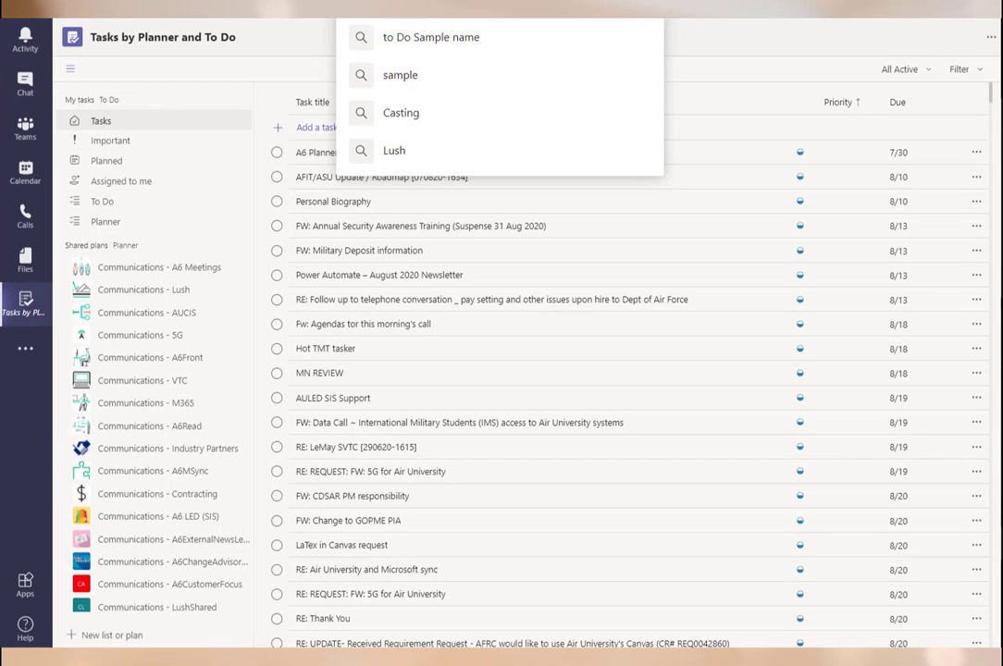
pyautogui.click(332, 37)
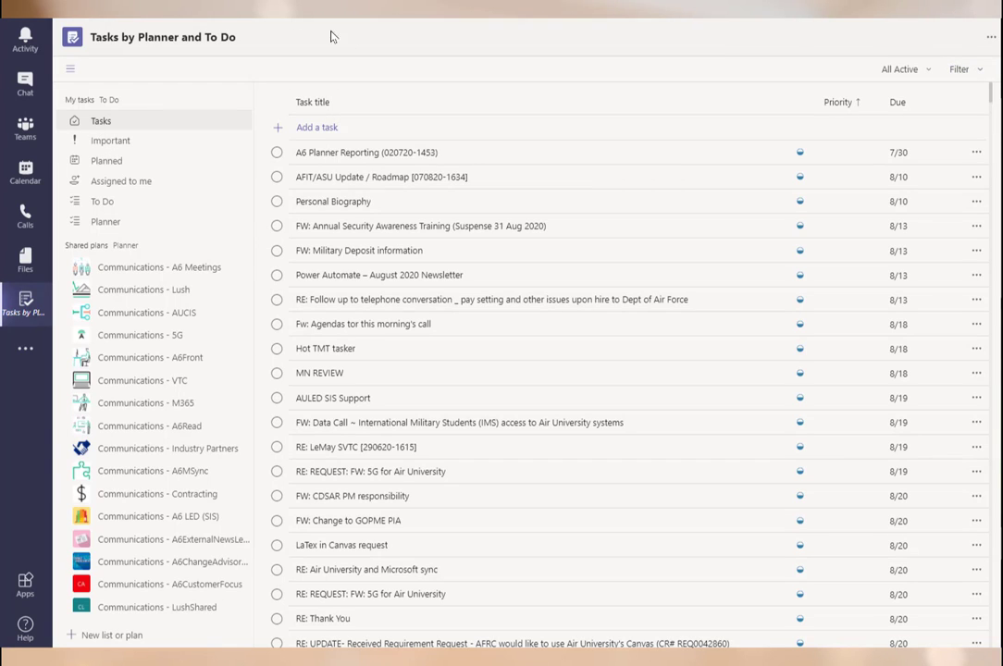
pyautogui.click(961, 69)
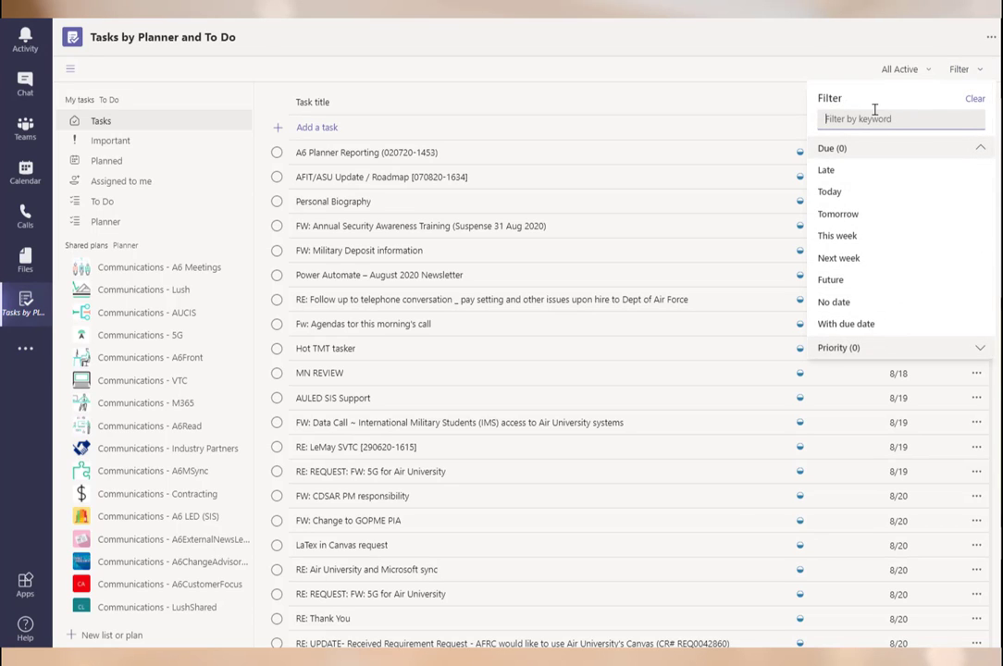
pyautogui.write('sample')
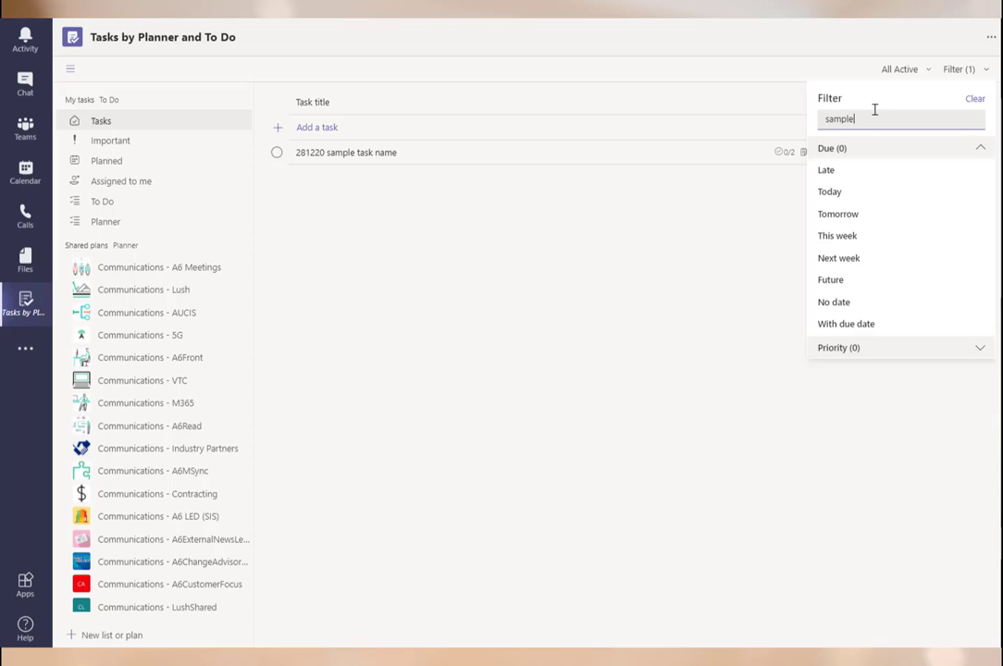
pyautogui.click(626, 236)
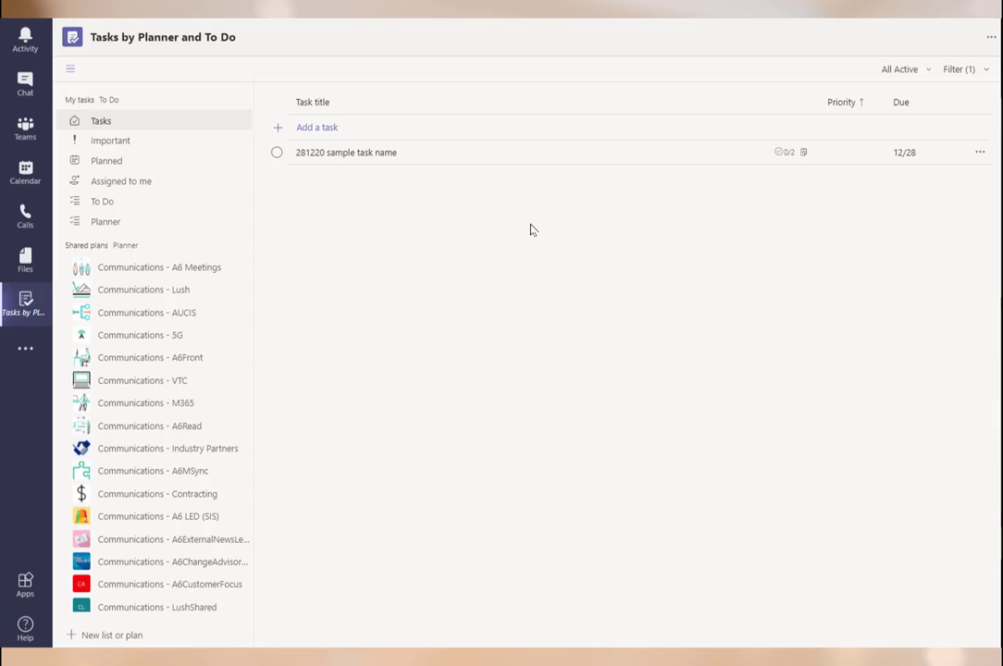
# View the details of 281220 sample task name, then clear the 'sample' filter
pyautogui.click(351, 153)
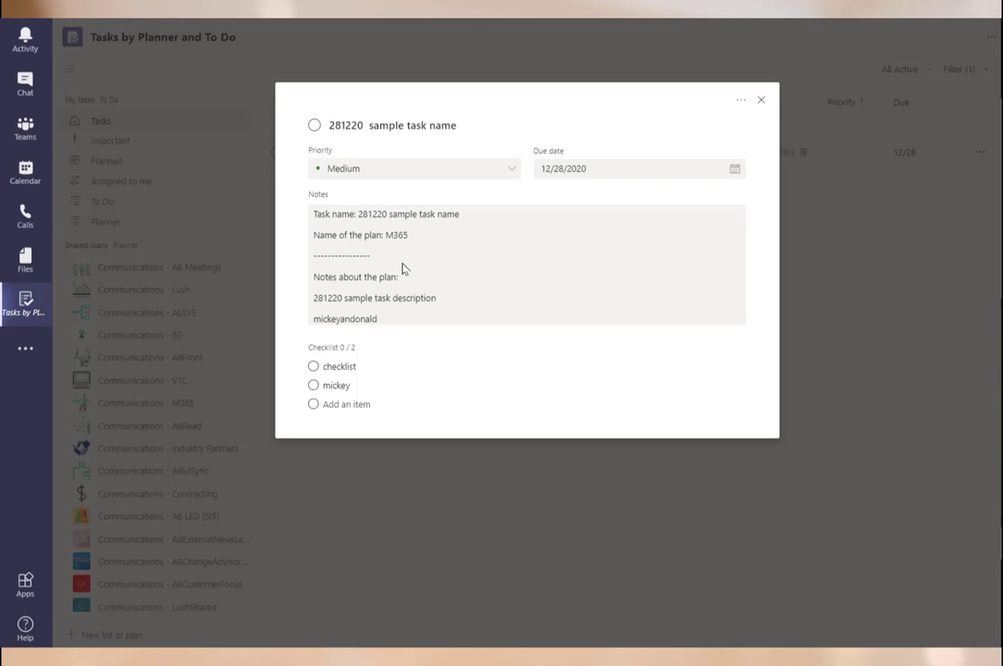
pyautogui.click(762, 102)
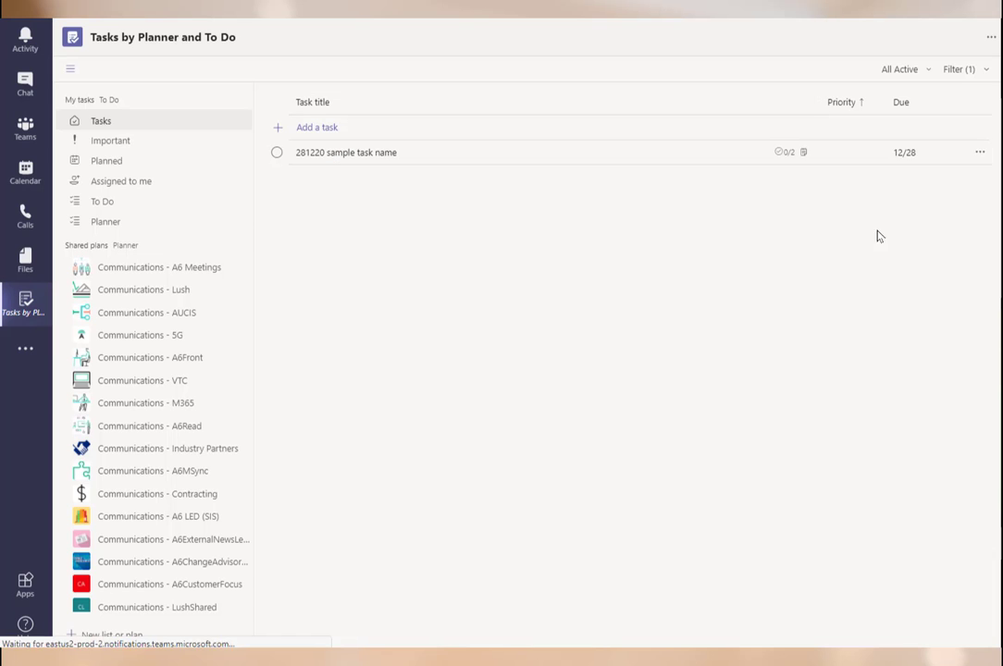
pyautogui.click(961, 70)
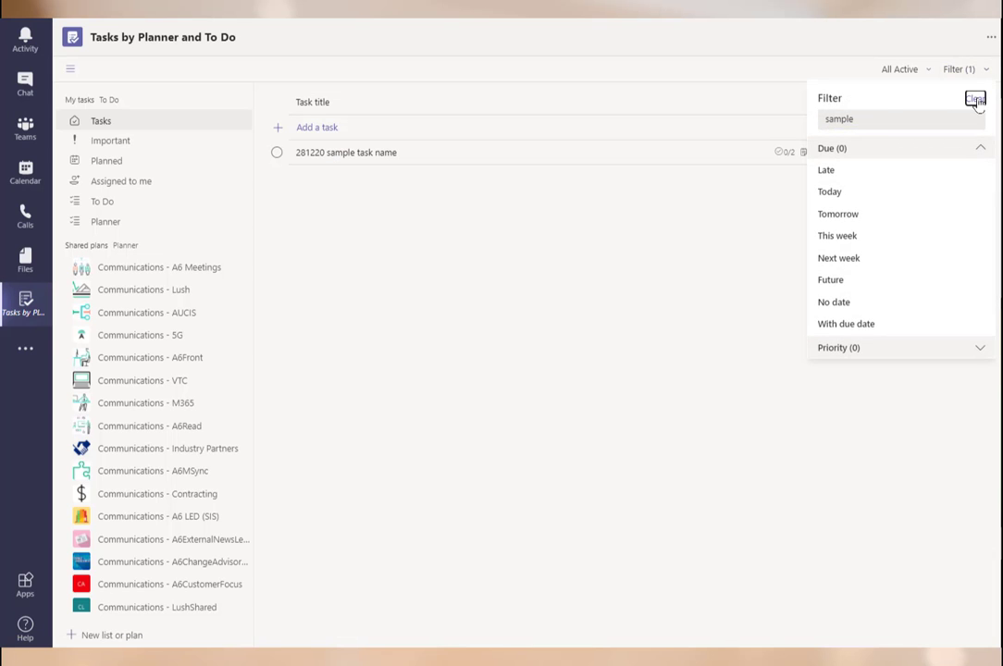
pyautogui.click(977, 102)
pyautogui.click(411, 78)
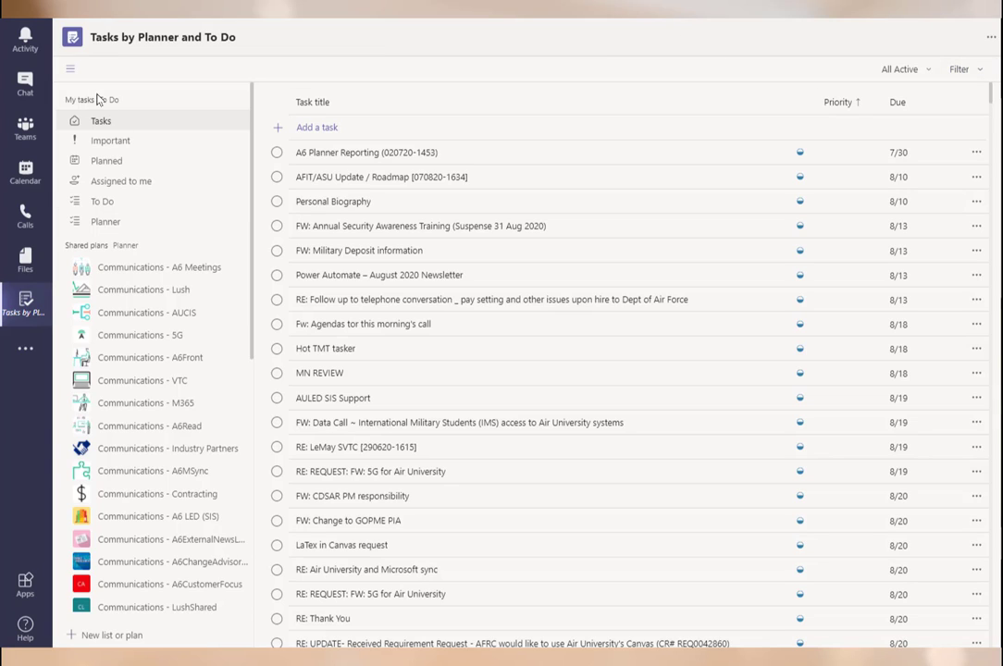
pyautogui.click(115, 144)
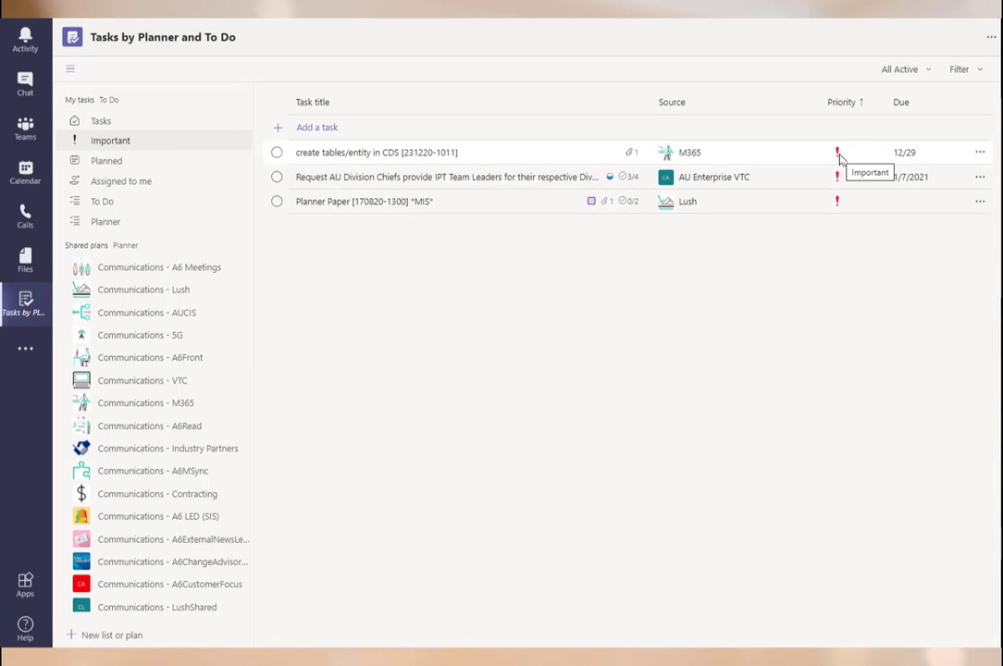
pyautogui.click(381, 153)
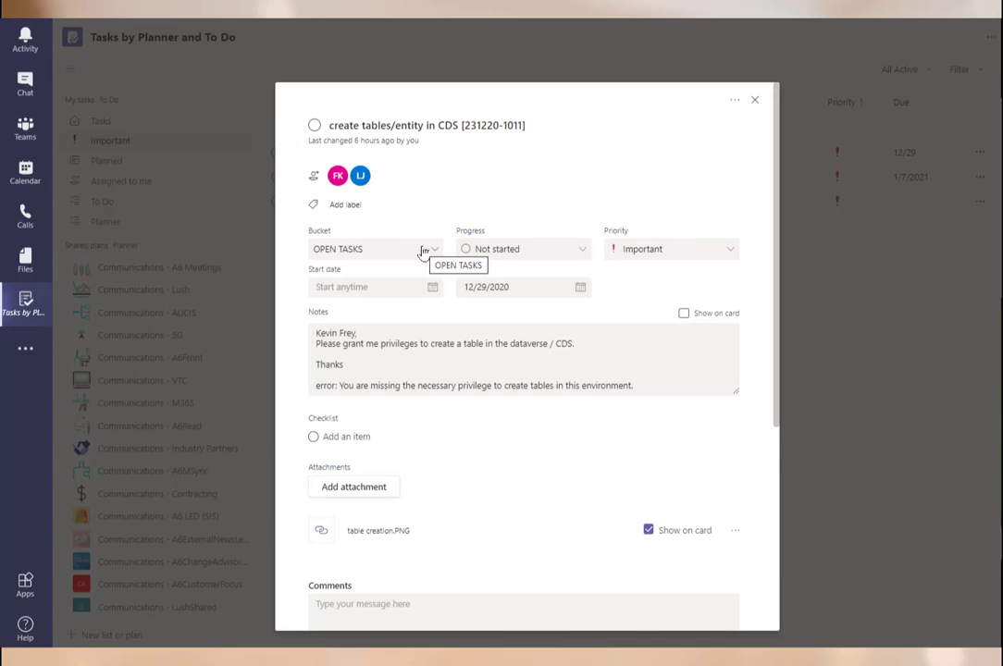
# Scroll through the task's notes and attachment and expand all 6 comments
pyautogui.scroll(-5, 472, 324)
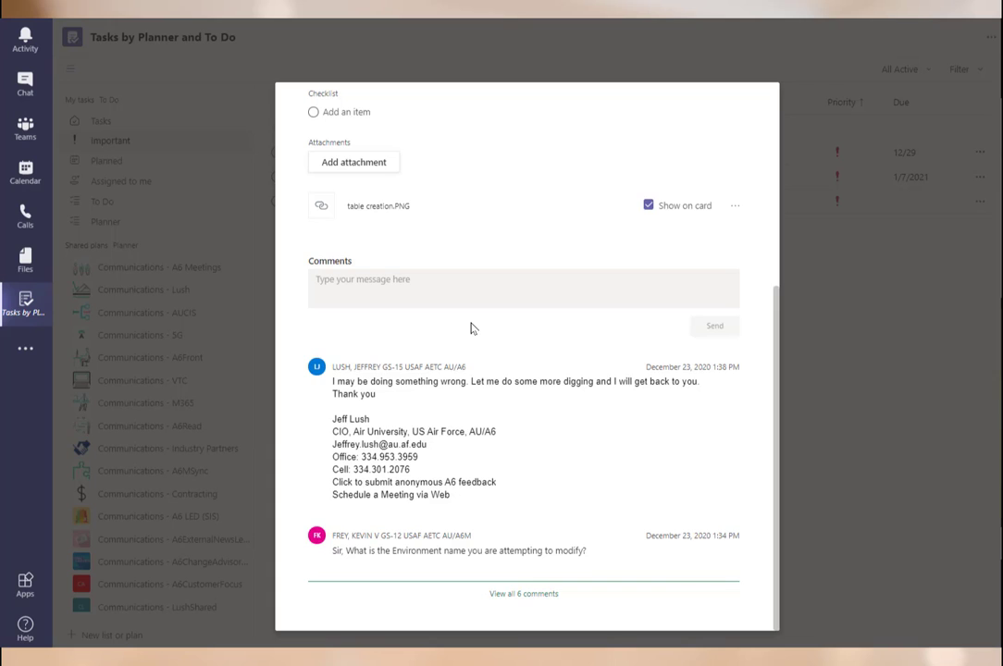
pyautogui.scroll(5, 472, 328)
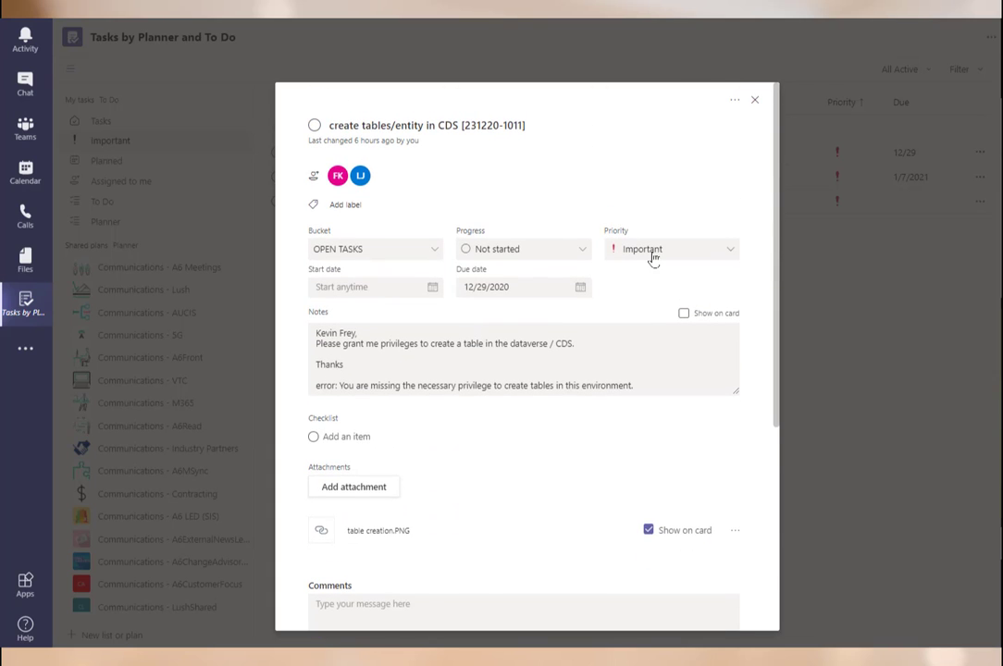
pyautogui.scroll(-5, 652, 259)
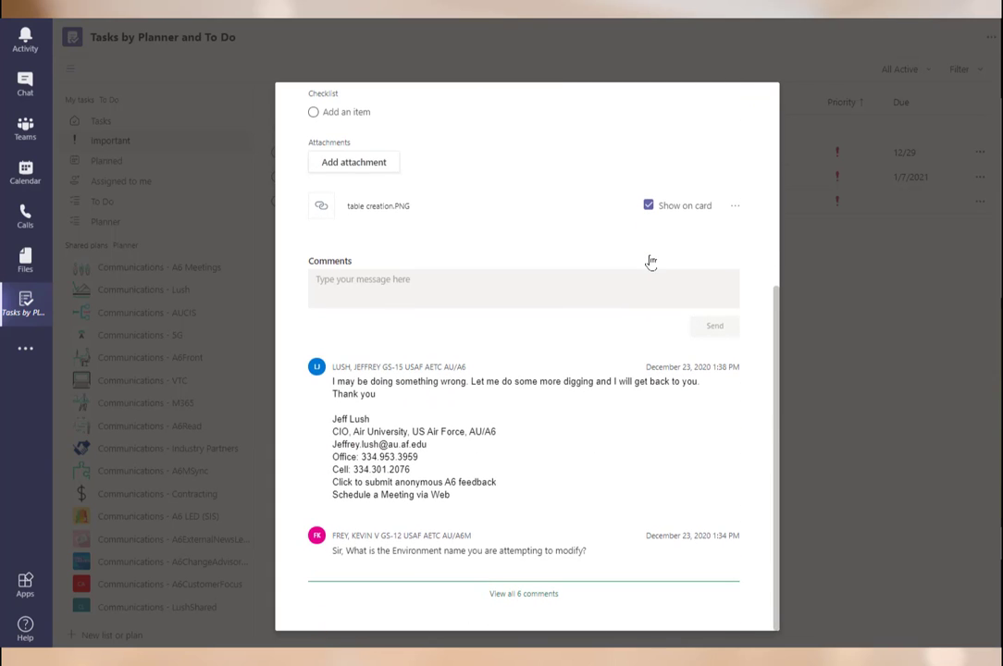
pyautogui.scroll(5, 644, 262)
pyautogui.scroll(-5, 703, 240)
pyautogui.click(556, 594)
pyautogui.scroll(-3, 576, 380)
pyautogui.scroll(6, 682, 317)
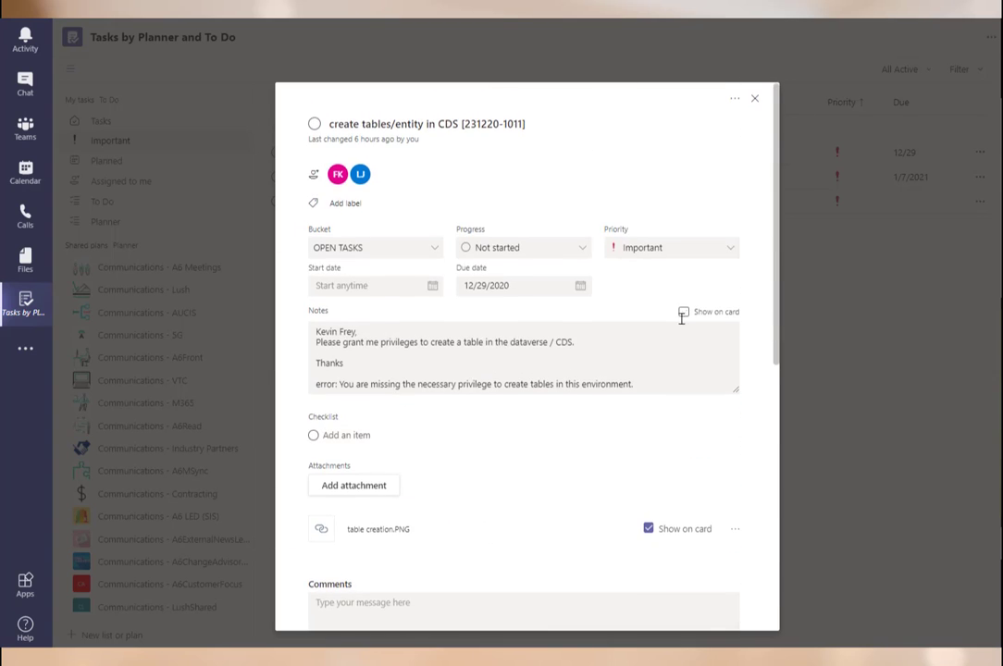
pyautogui.click(755, 98)
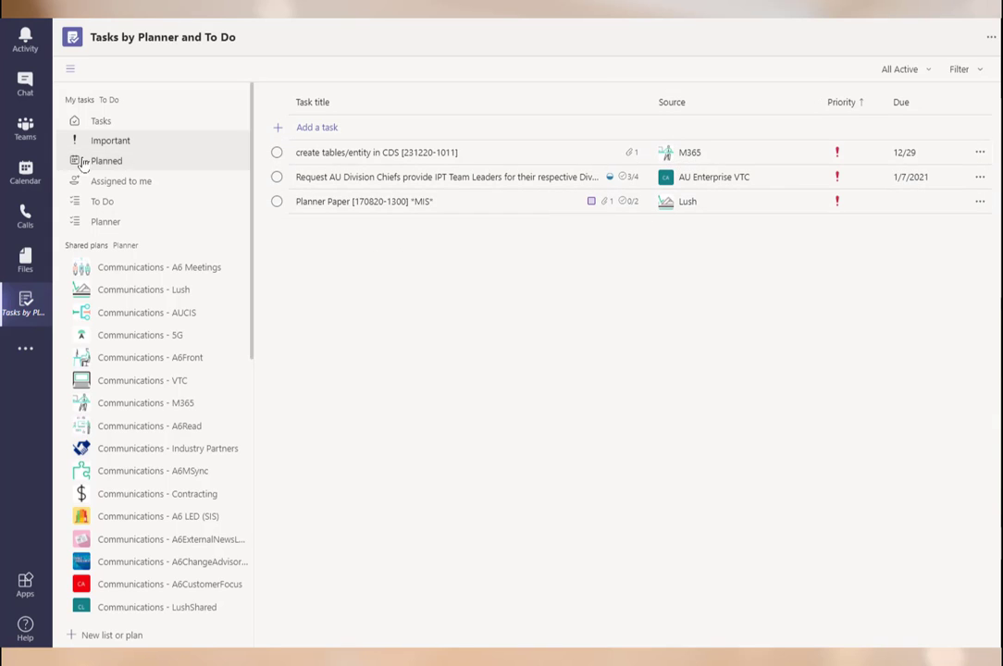
pyautogui.click(101, 124)
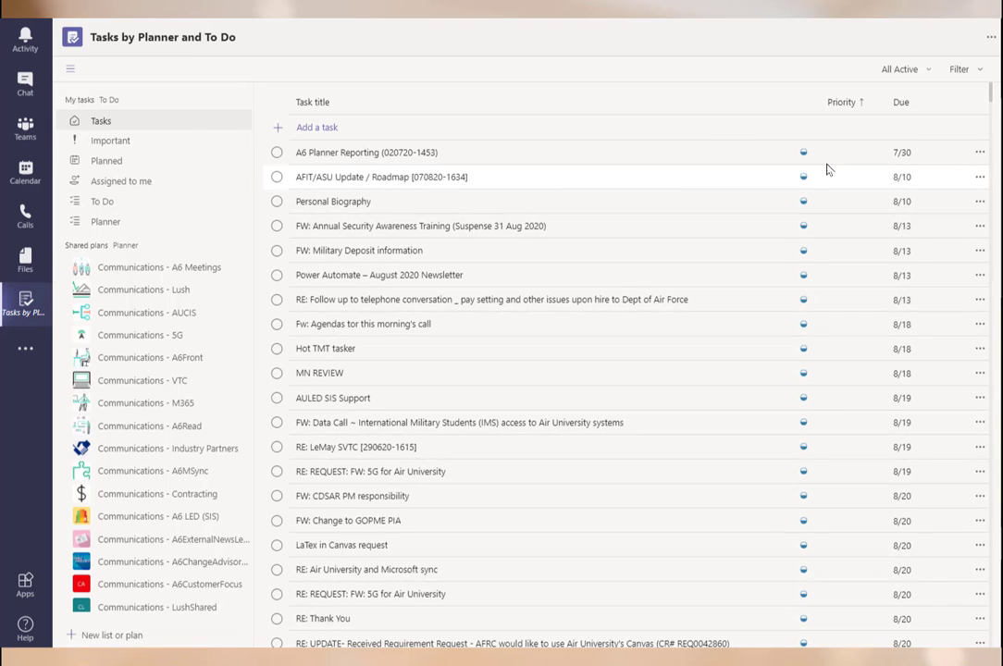
pyautogui.click(392, 155)
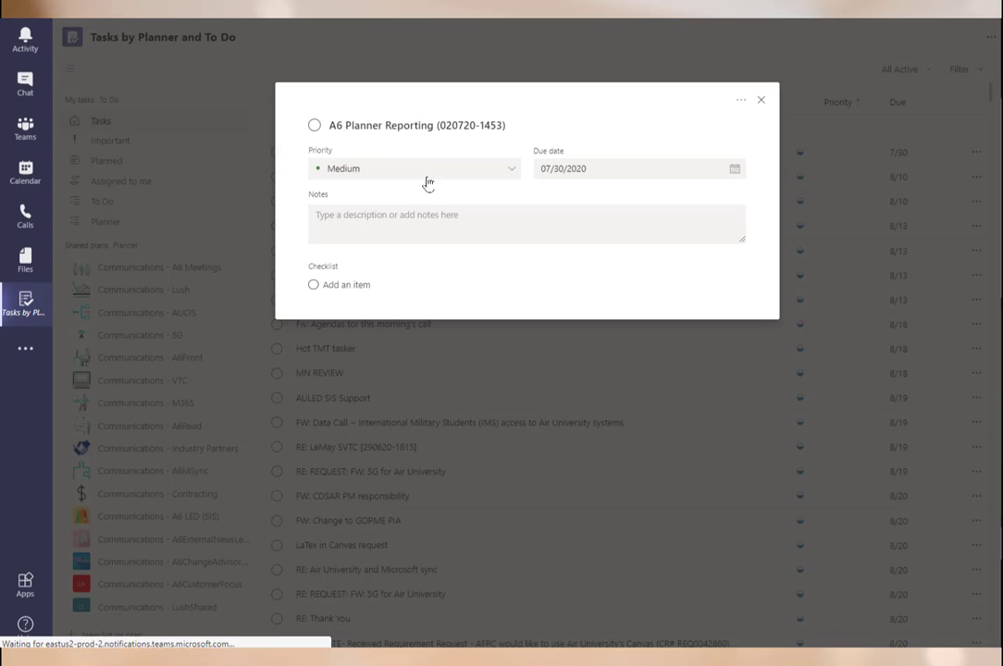
pyautogui.click(762, 101)
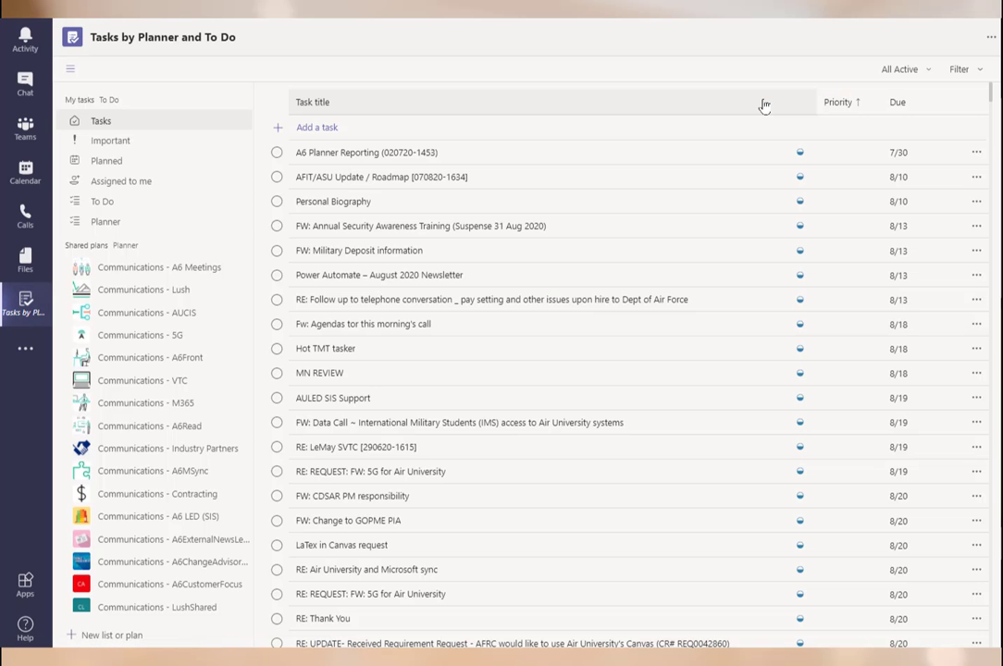
pyautogui.click(119, 140)
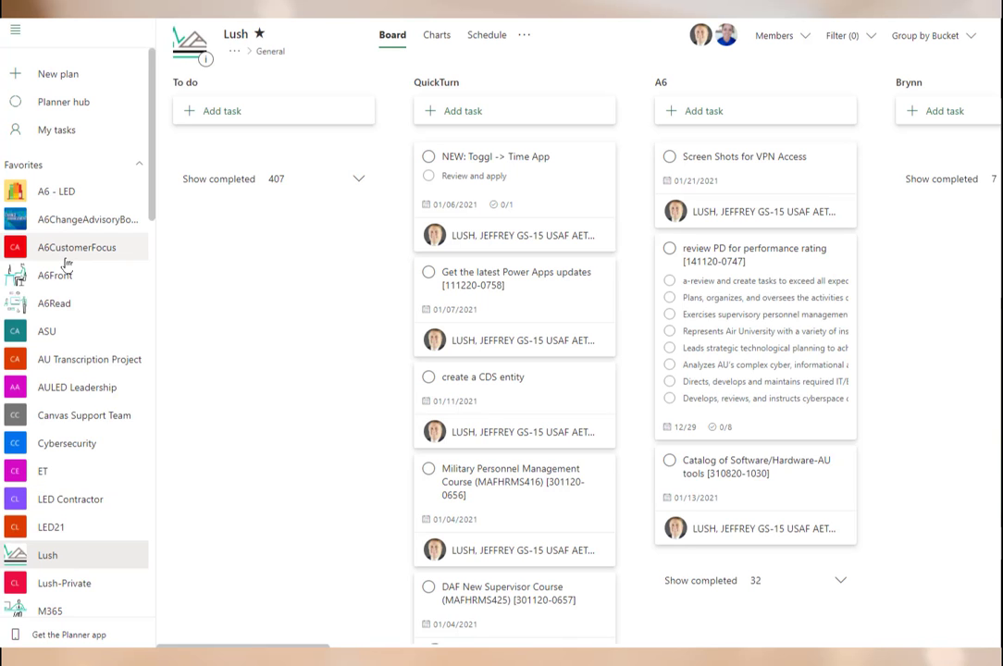
# Open the M365 plan's board from the Planner Favorites list
pyautogui.click(63, 611)
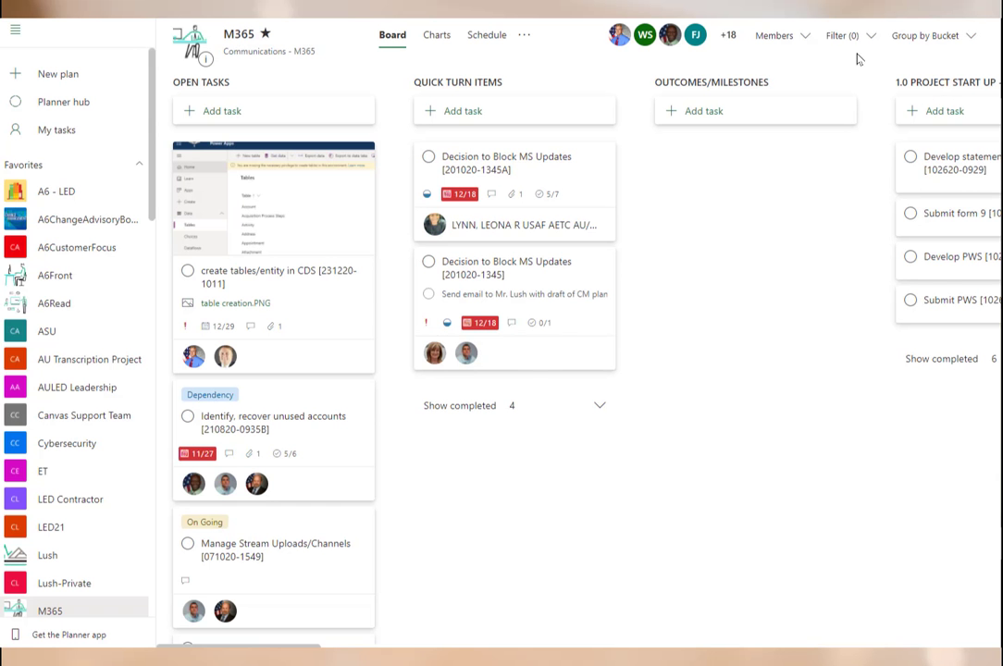
# Filter the M365 board by the keyword 'CD'
pyautogui.click(837, 37)
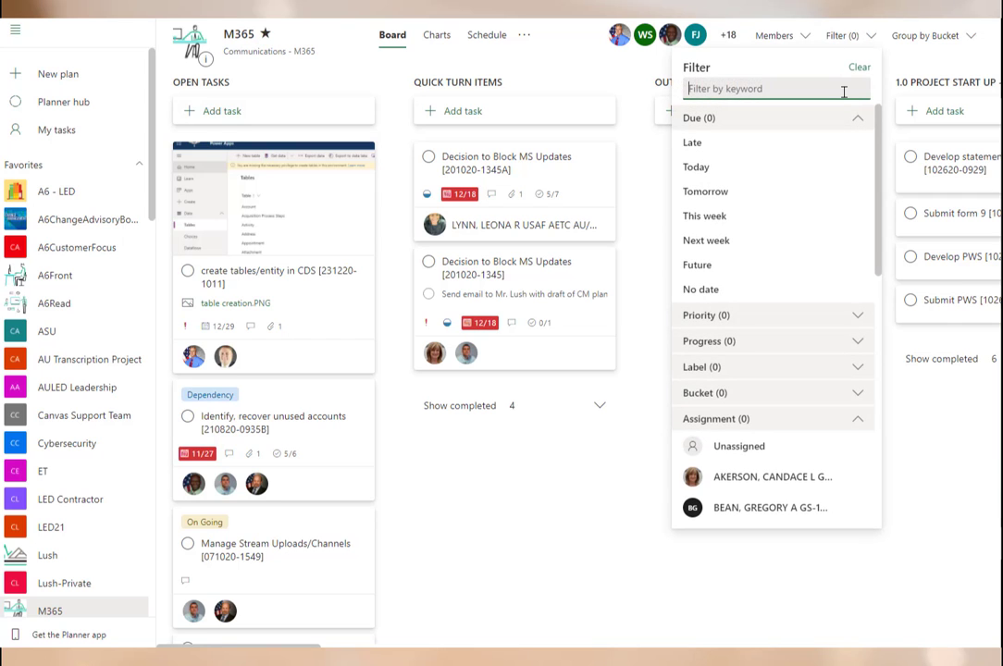
pyautogui.write('CDS')
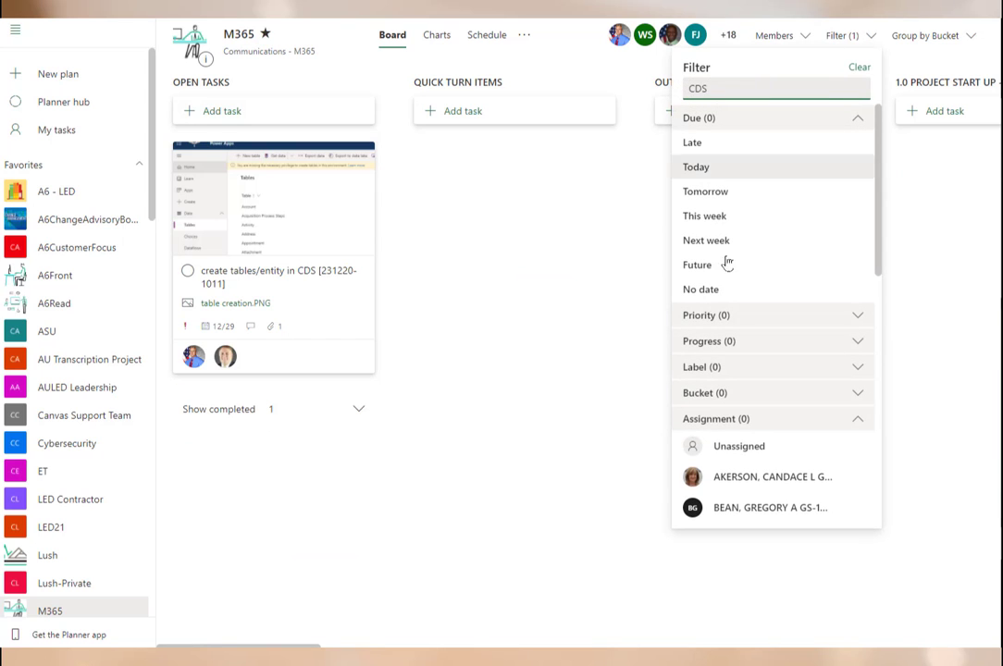
pyautogui.click(512, 365)
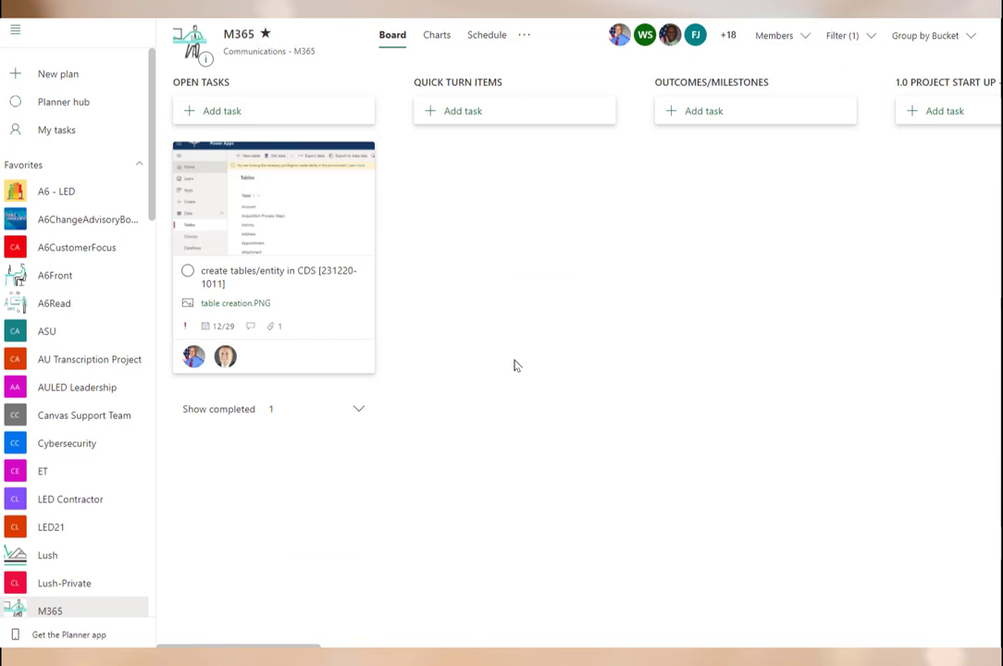
# Open the create tables/entity in CDS card and scroll through its details
pyautogui.click(257, 287)
pyautogui.scroll(-3, 453, 242)
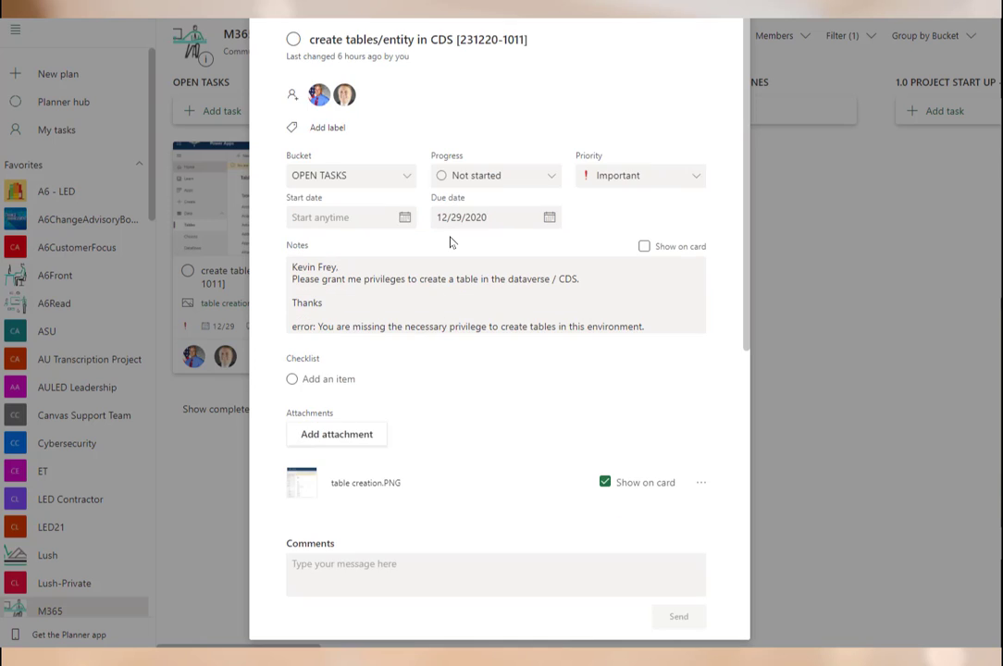
pyautogui.scroll(-5, 450, 241)
pyautogui.scroll(6, 450, 238)
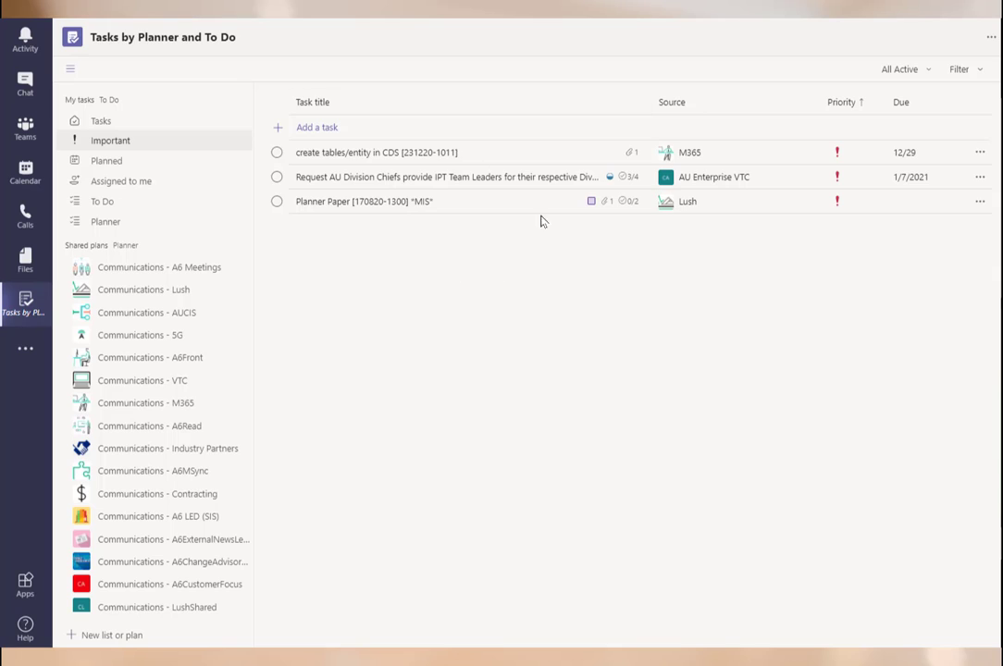
pyautogui.click(331, 148)
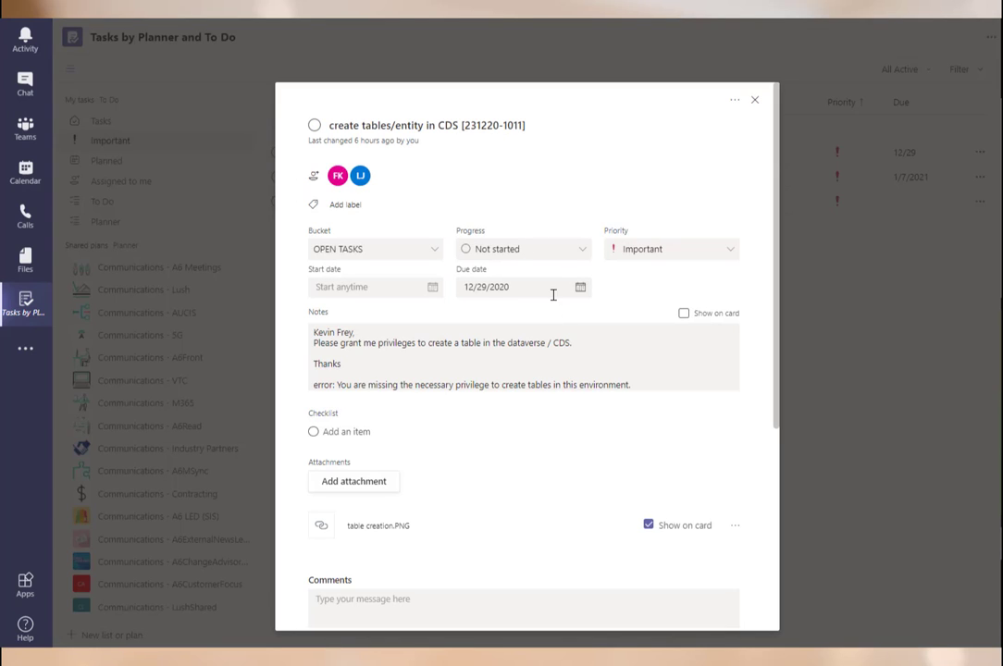
pyautogui.scroll(-5, 578, 426)
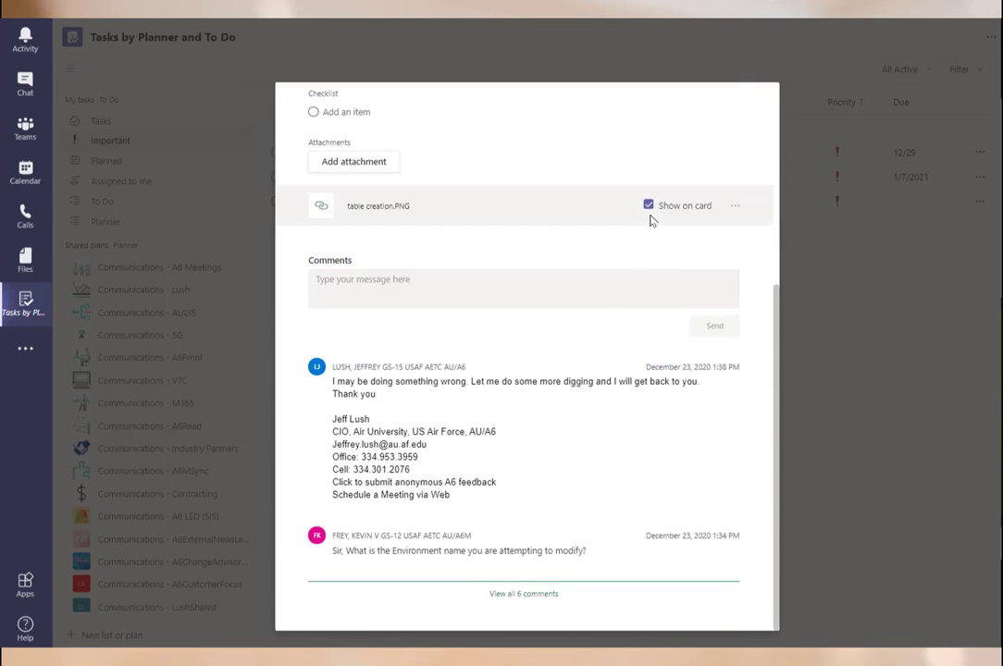
pyautogui.scroll(5, 611, 295)
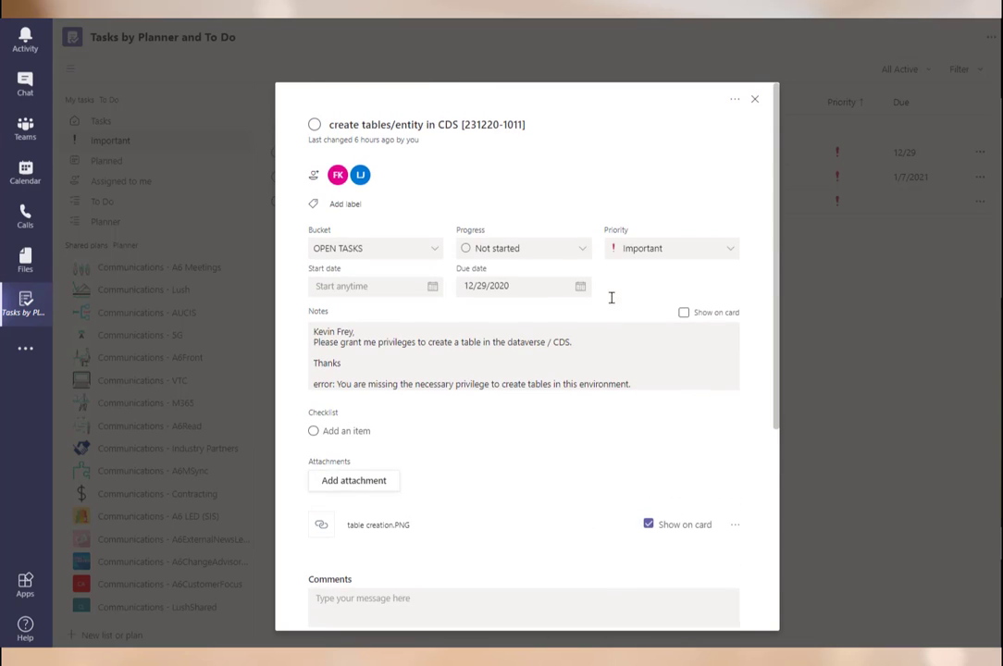
pyautogui.click(754, 98)
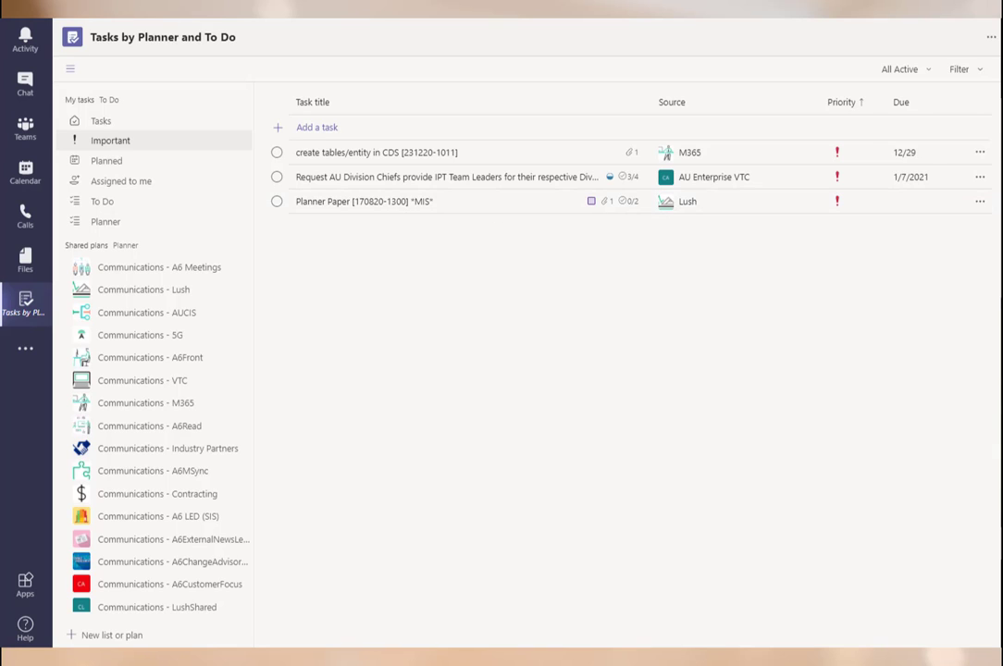
# Set the priority of create tables/entity in CDS to Medium from its actions menu
pyautogui.click(980, 153)
pyautogui.click(980, 154)
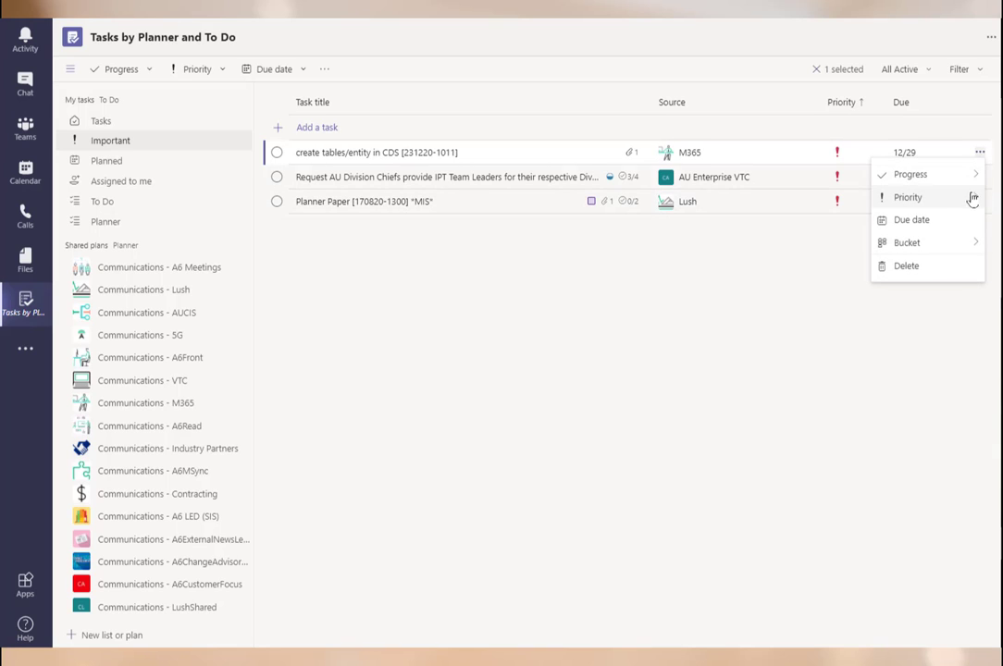
pyautogui.moveTo(943, 199)
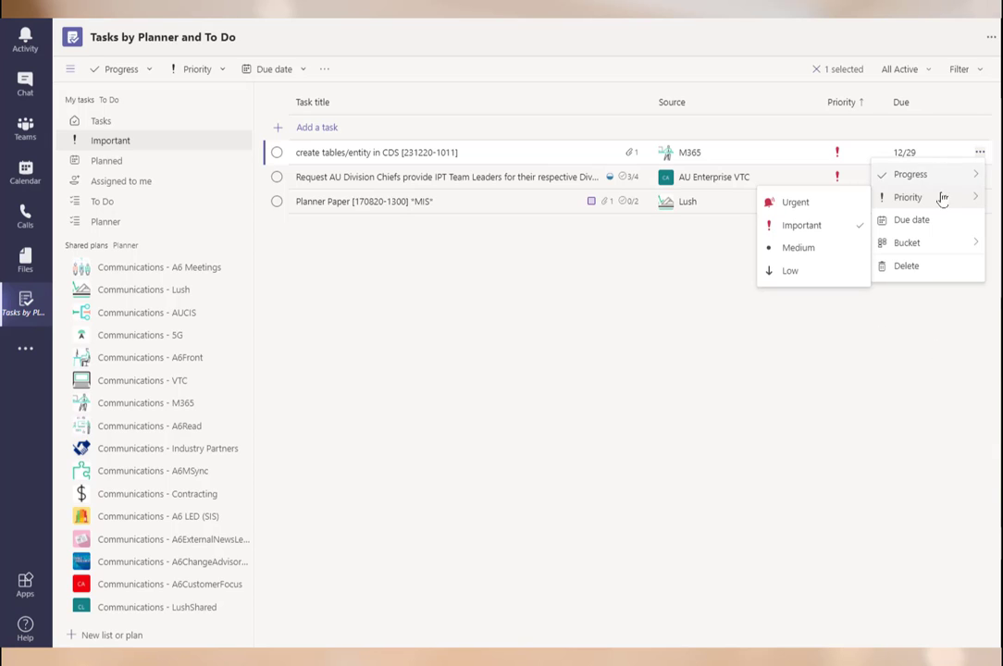
pyautogui.moveTo(926, 249)
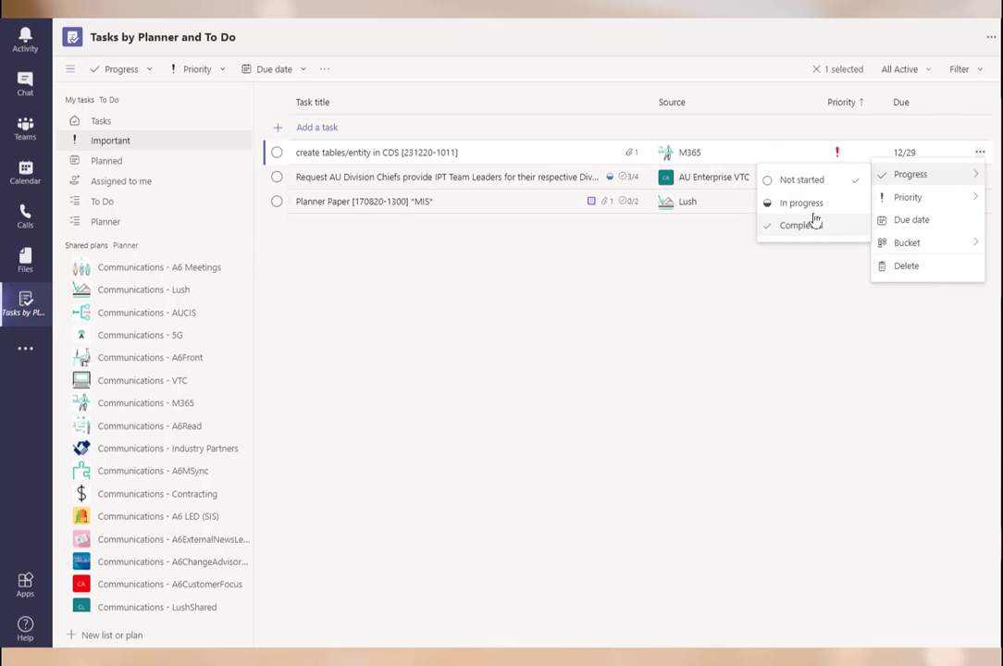
pyautogui.moveTo(912, 198)
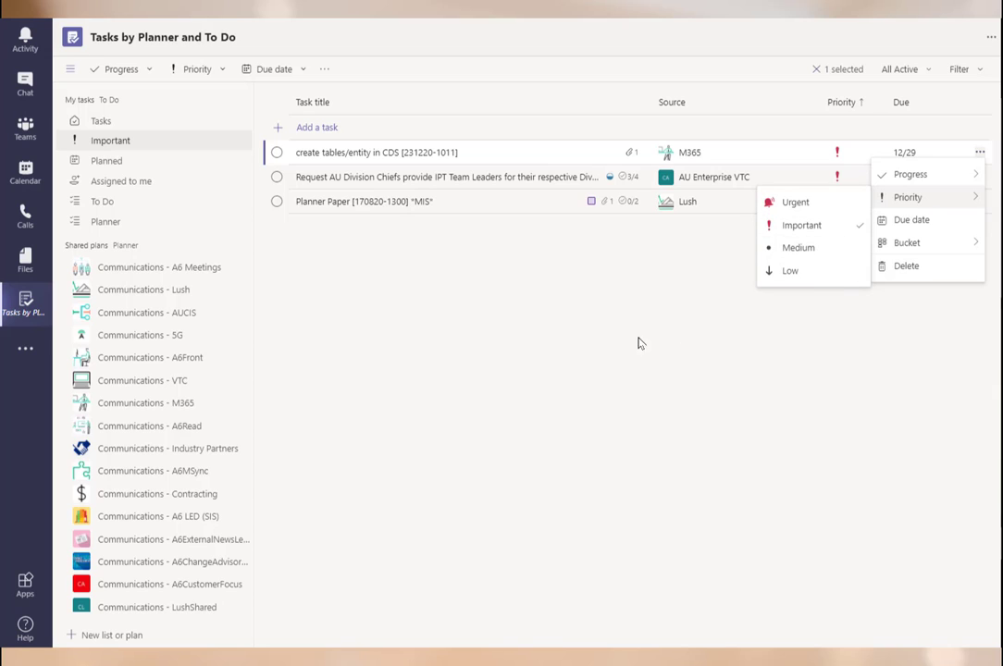
pyautogui.click(821, 249)
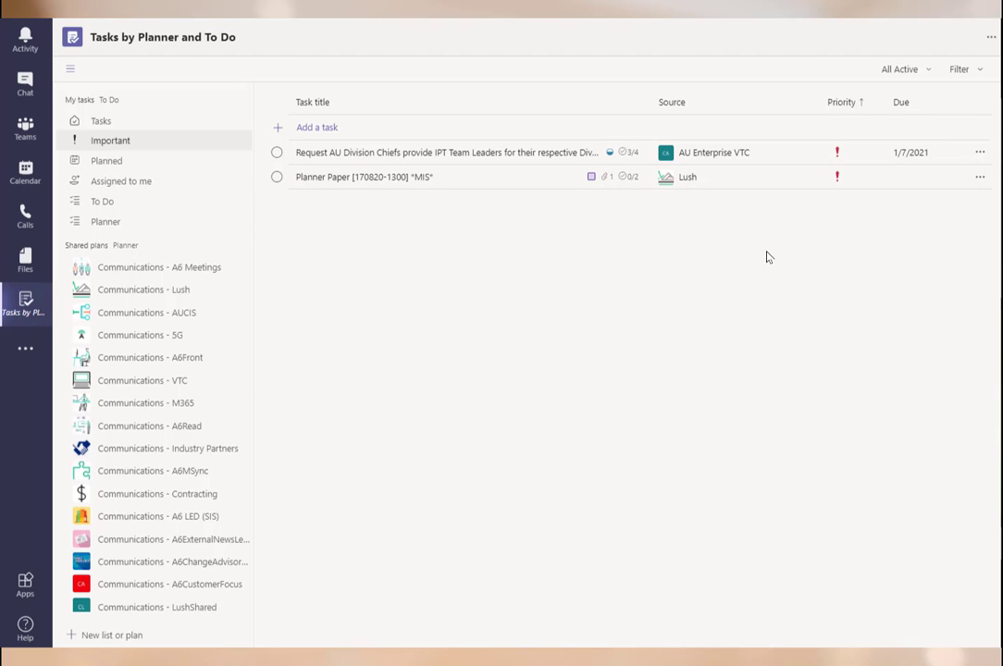
# Show the Planned view and scroll through all tasks with due dates
pyautogui.click(108, 162)
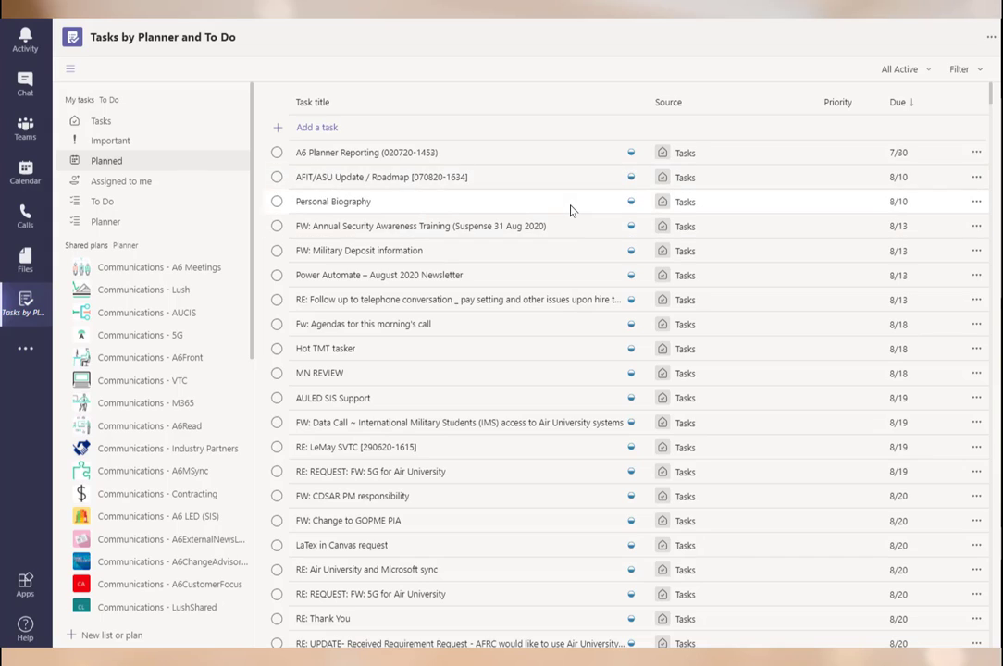
pyautogui.scroll(-5, 571, 210)
pyautogui.scroll(5, 610, 241)
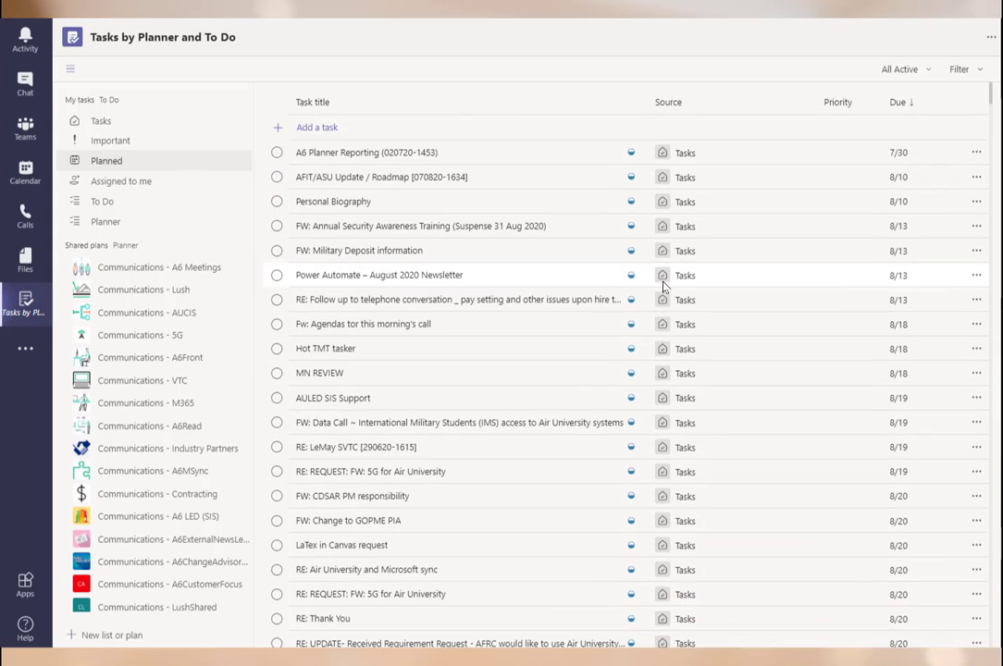
pyautogui.scroll(-15, 764, 246)
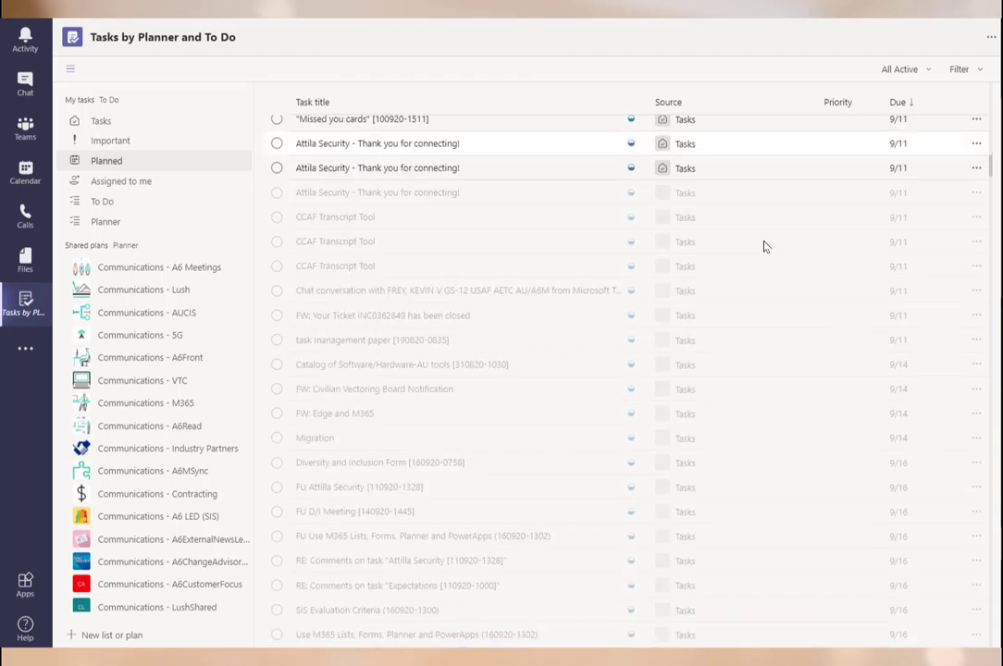
pyautogui.scroll(-10, 763, 246)
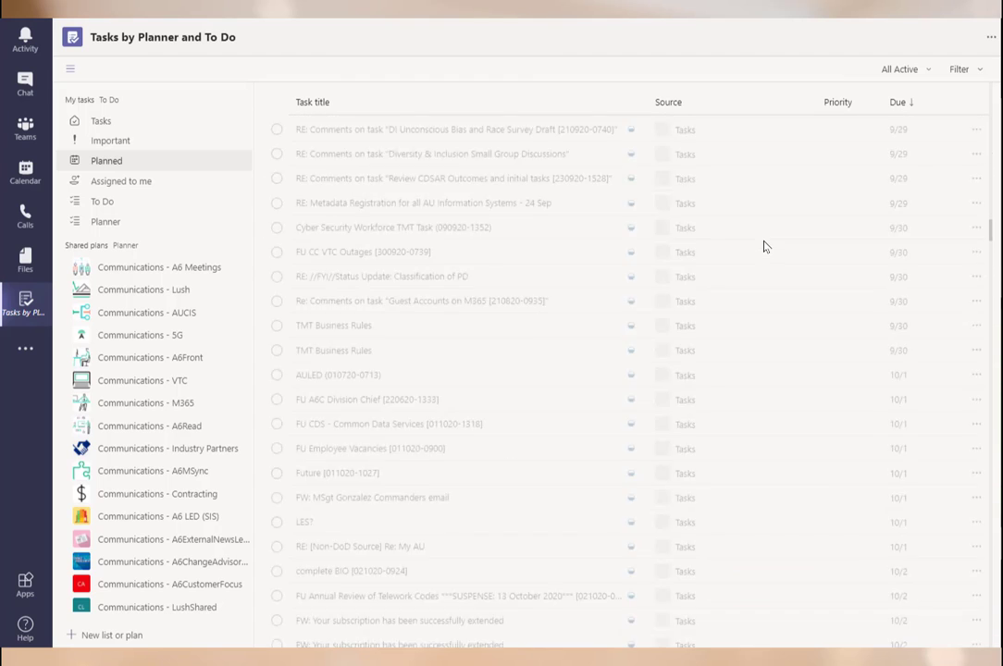
pyautogui.scroll(-5, 764, 246)
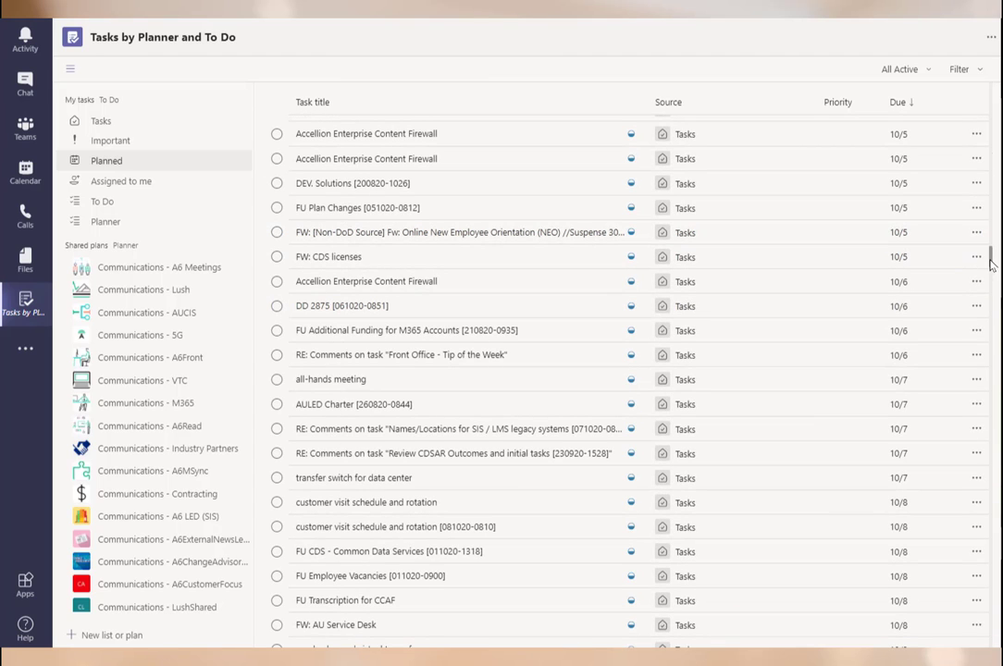
pyautogui.moveTo(991, 263); pyautogui.dragTo(996, 373)
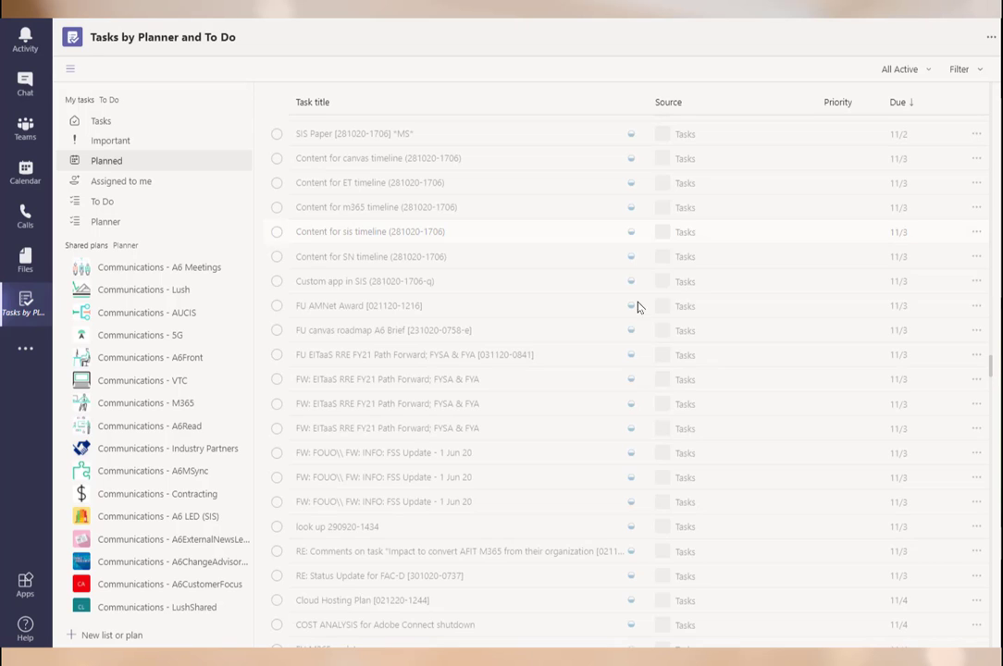
# Switch to Assigned to me and scroll through its tasks by due date
pyautogui.click(102, 183)
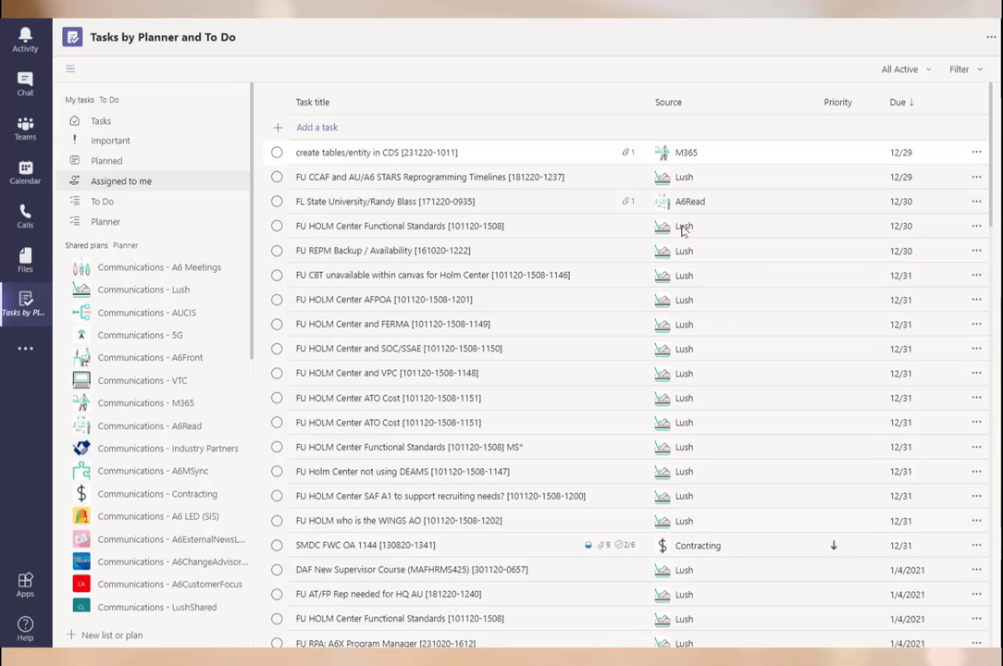
pyautogui.scroll(-2, 673, 421)
pyautogui.scroll(-4, 673, 422)
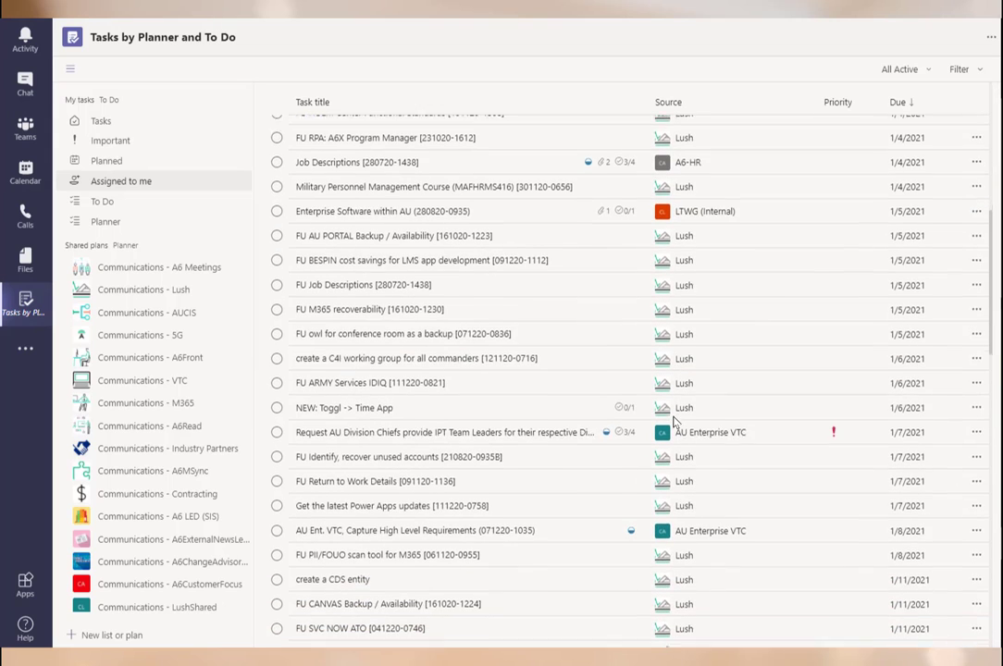